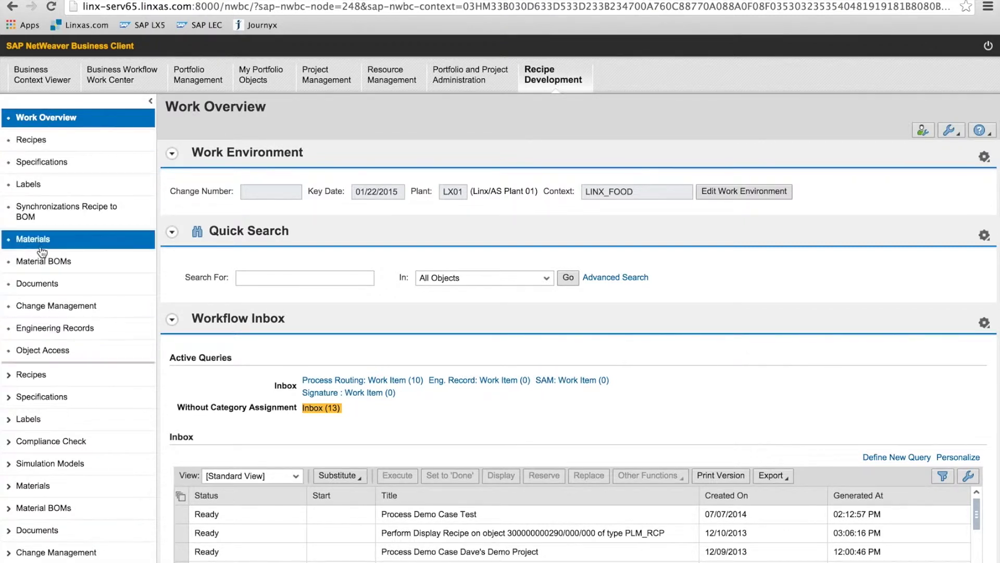
- Select the reserved work item for displaying recipe MF_46025FP/000/001 in the Workflow Inbox
scroll(55, 451, "down", 1)
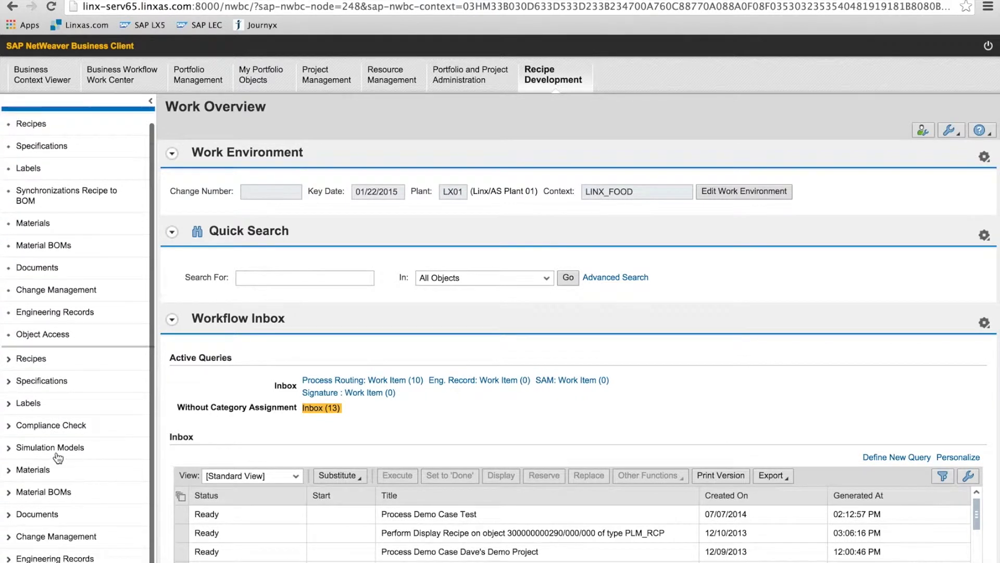
scroll(58, 457, "up", 1)
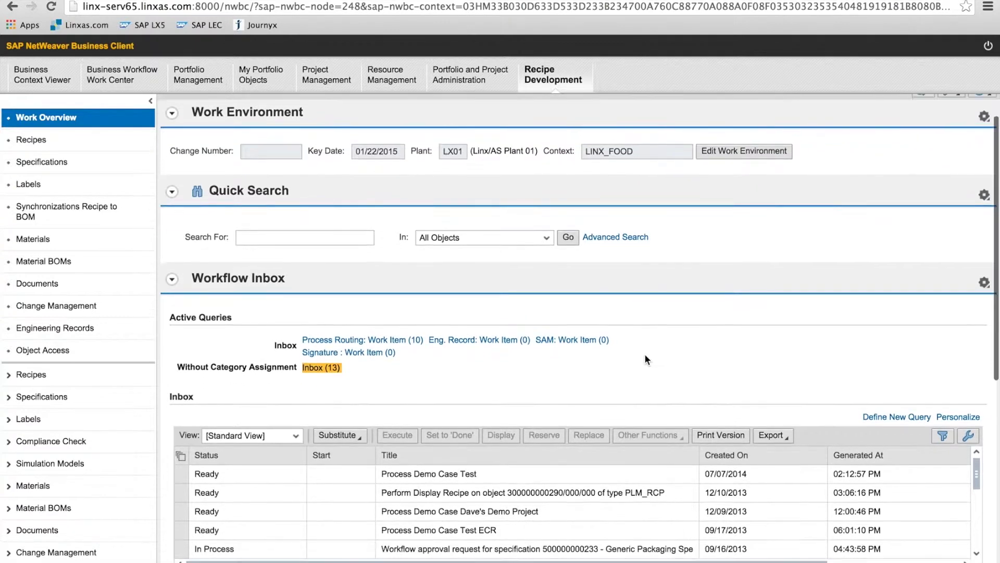
scroll(645, 353, "down", 3)
scroll(646, 359, "down", 5)
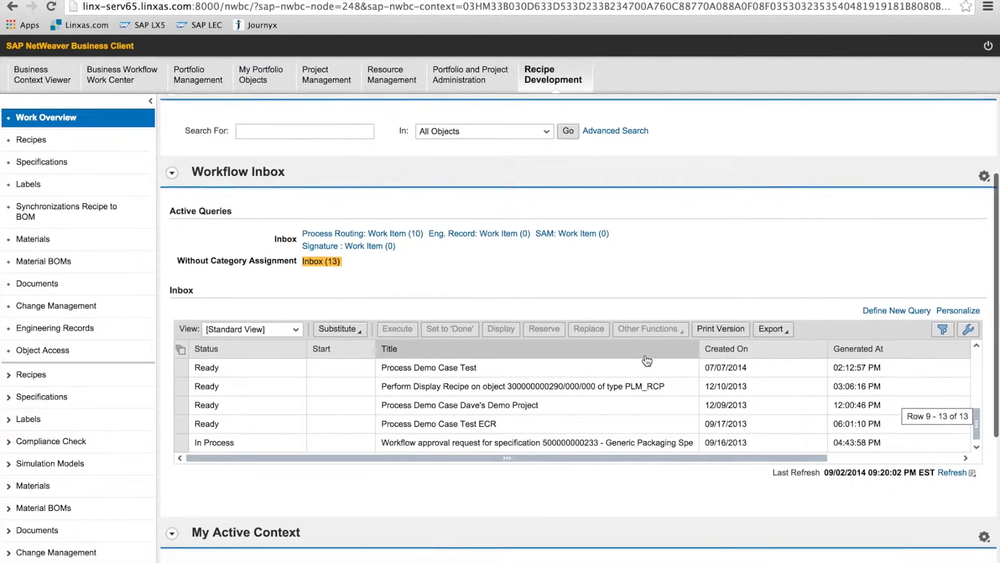
scroll(647, 361, "down", 3)
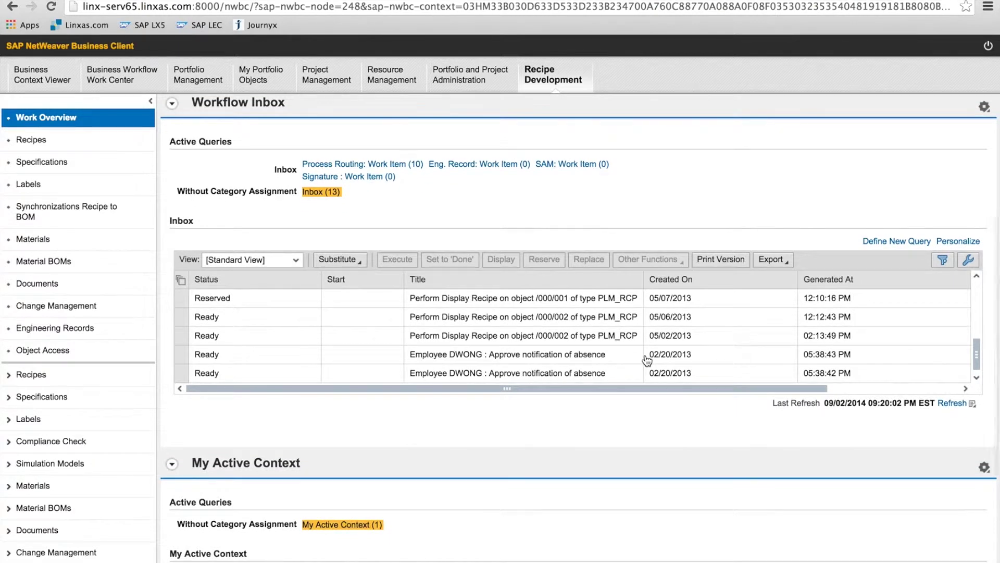
scroll(647, 360, "down", 1)
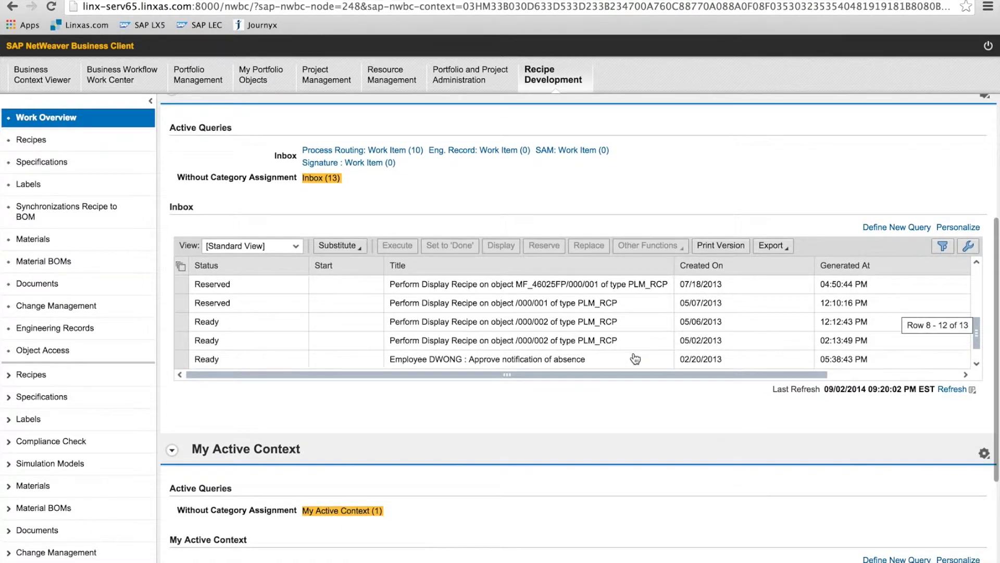
left_click(182, 284)
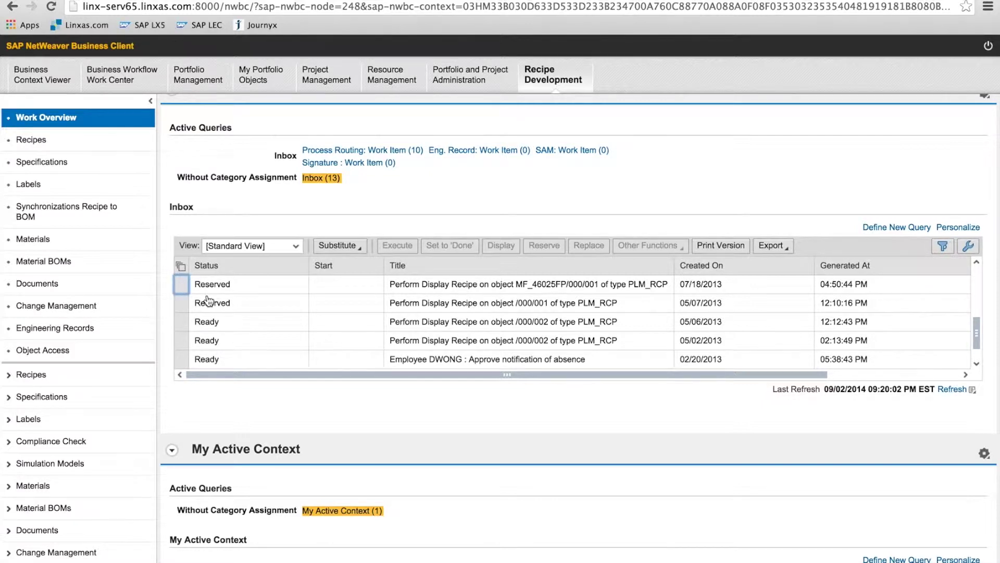
- Scroll back to the top and place the cursor in the Search For field
scroll(208, 300, "up", 10)
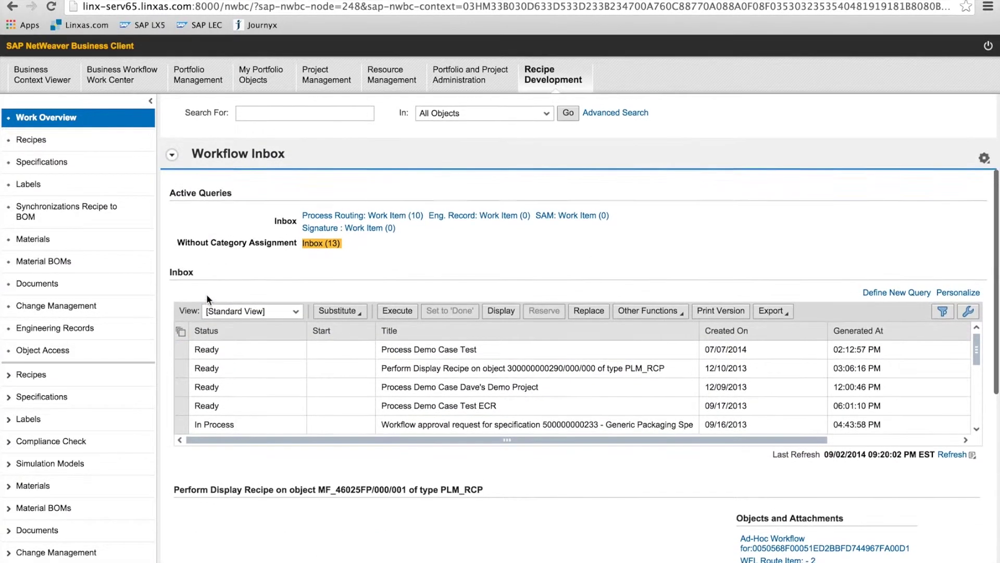
scroll(206, 294, "up", 5)
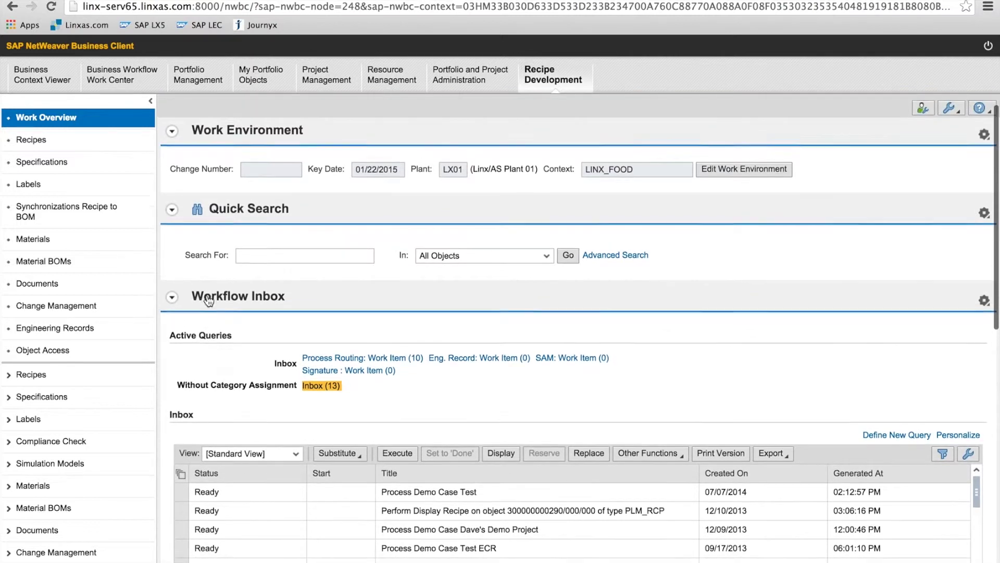
scroll(207, 294, "up", 1)
left_click(257, 277)
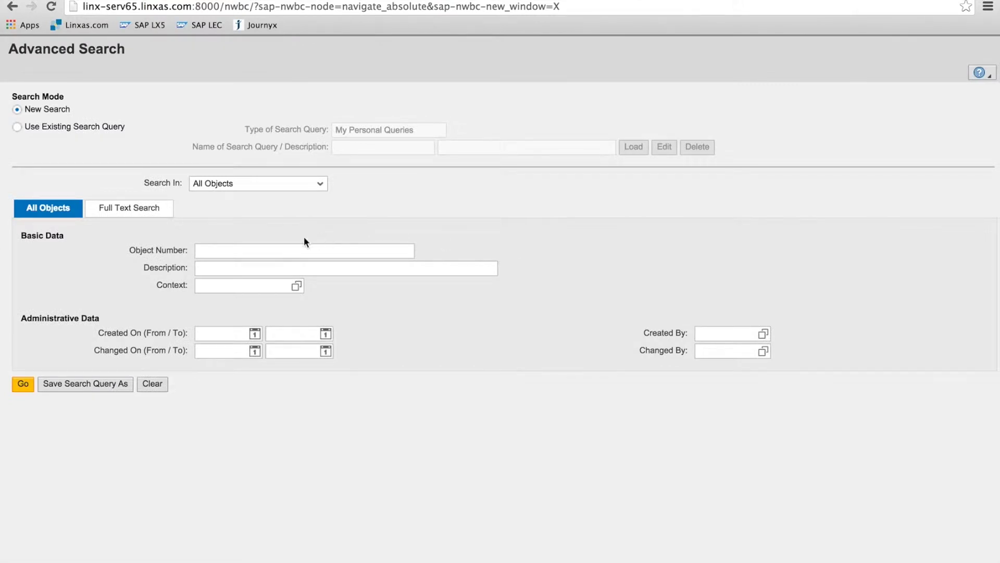
left_click(320, 183)
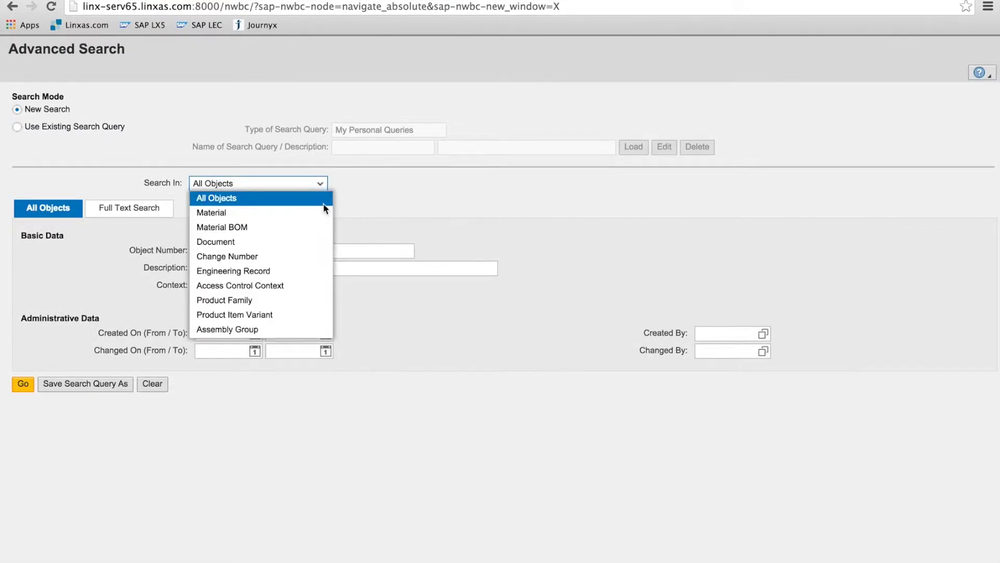
scroll(307, 300, "down", 3)
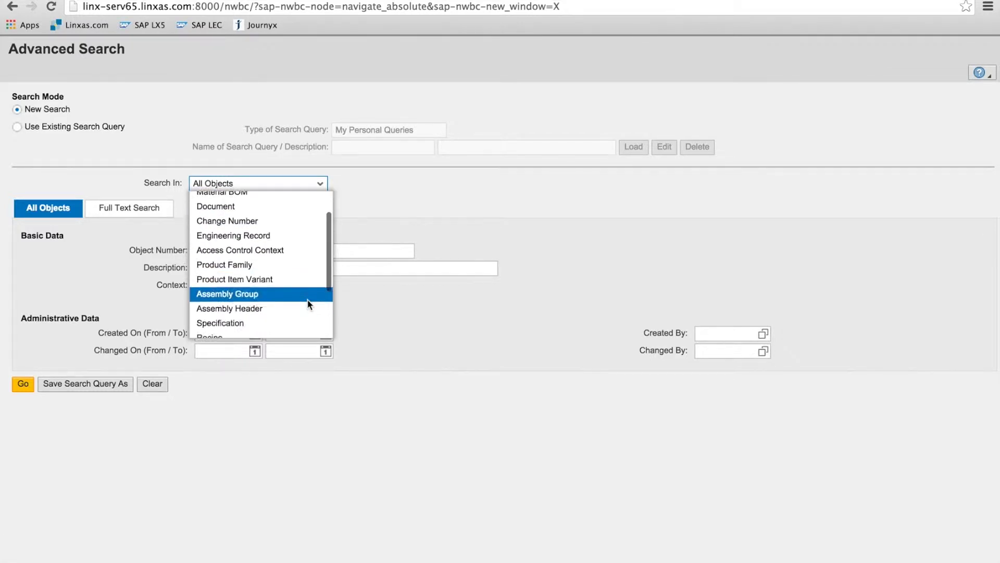
scroll(307, 299, "down", 1)
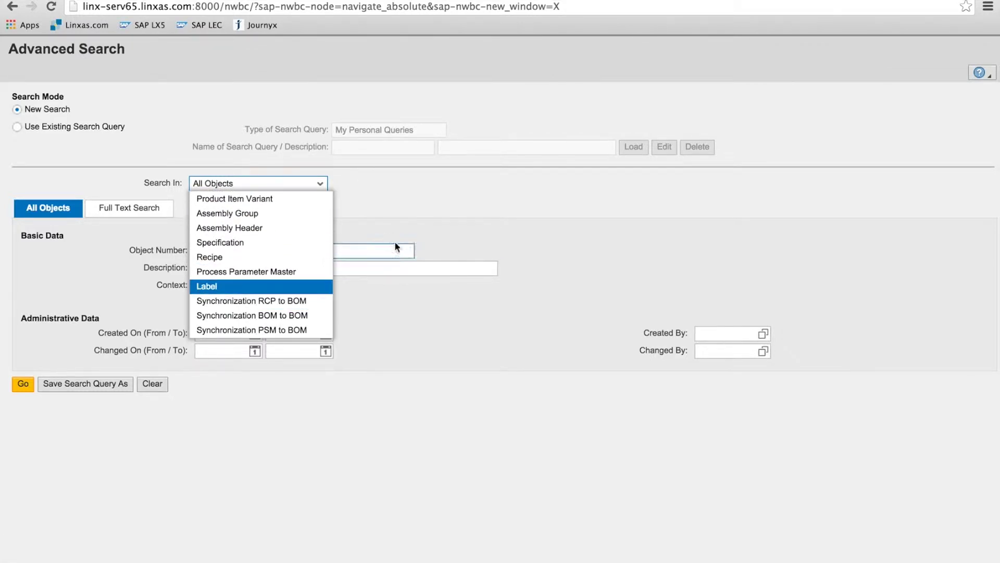
left_click(411, 227)
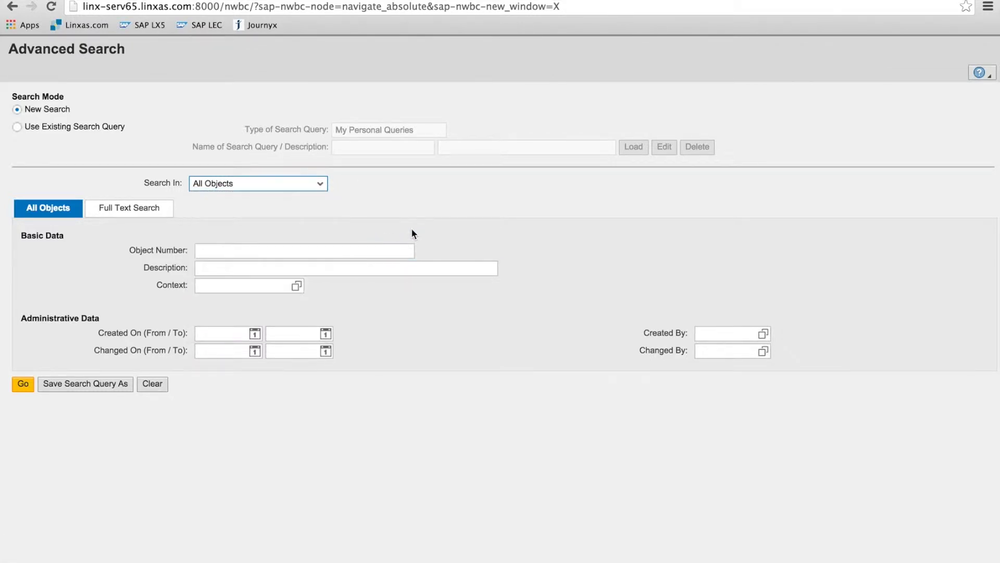
left_click(160, 213)
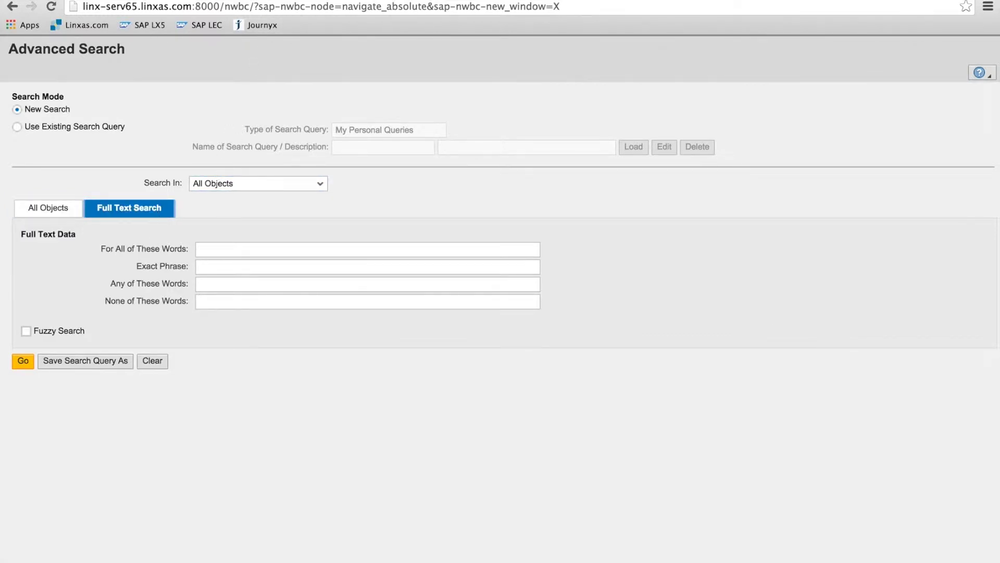
key("super+w")
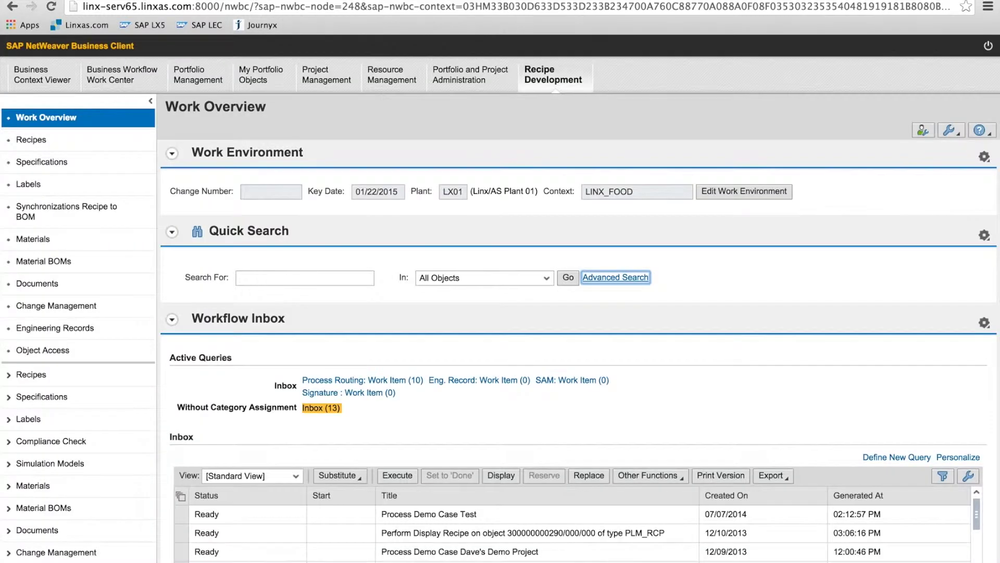
- Search All Objects for 'Pallet' and turn on the results preview area
left_click(286, 277)
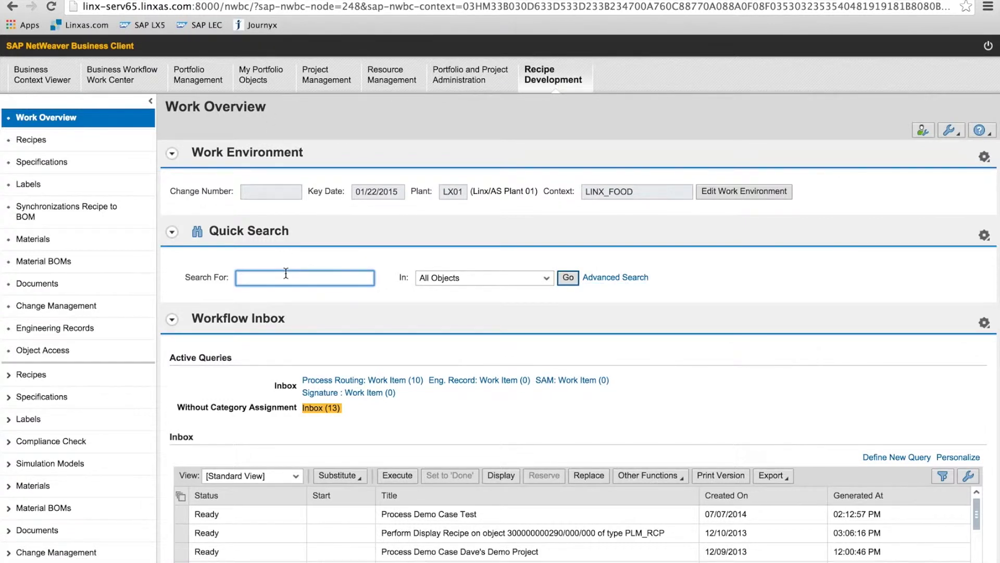
type("Pallet")
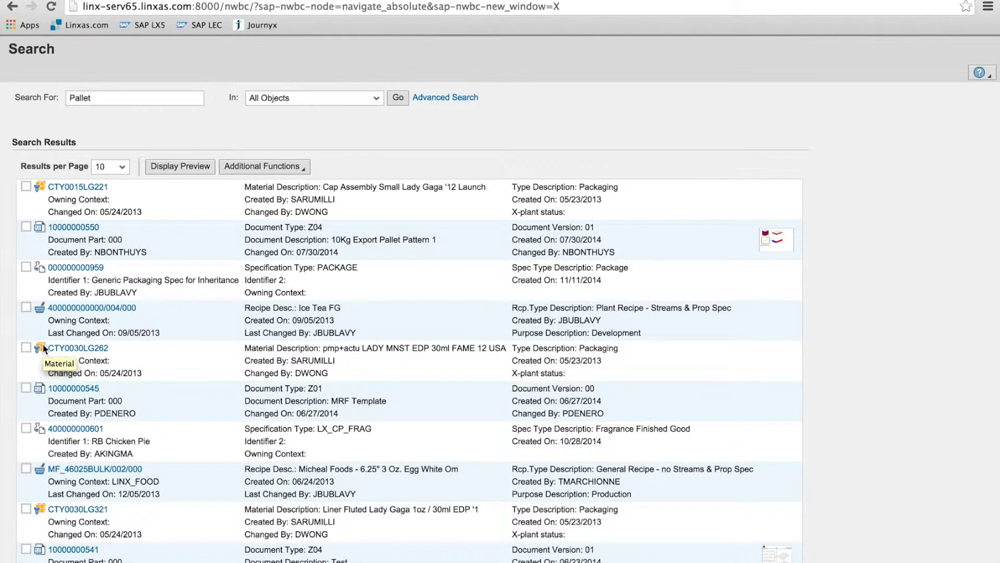
scroll(42, 342, "down", 2)
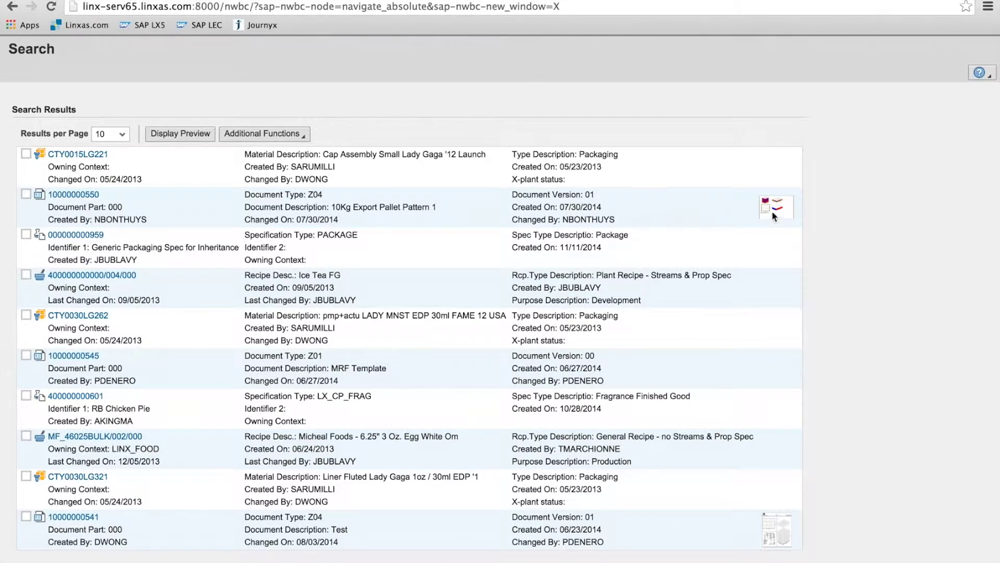
scroll(771, 211, "up", 2)
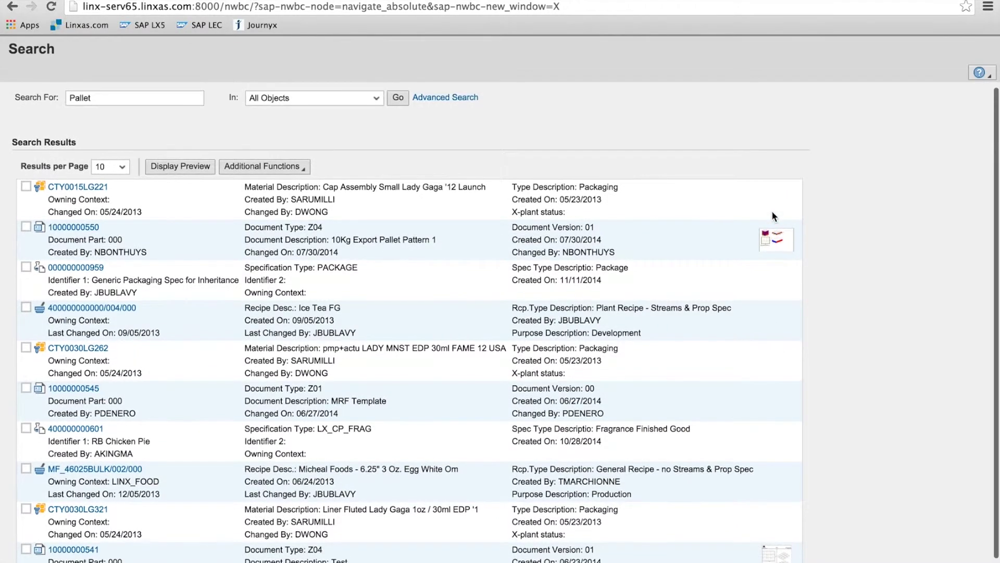
left_click(190, 170)
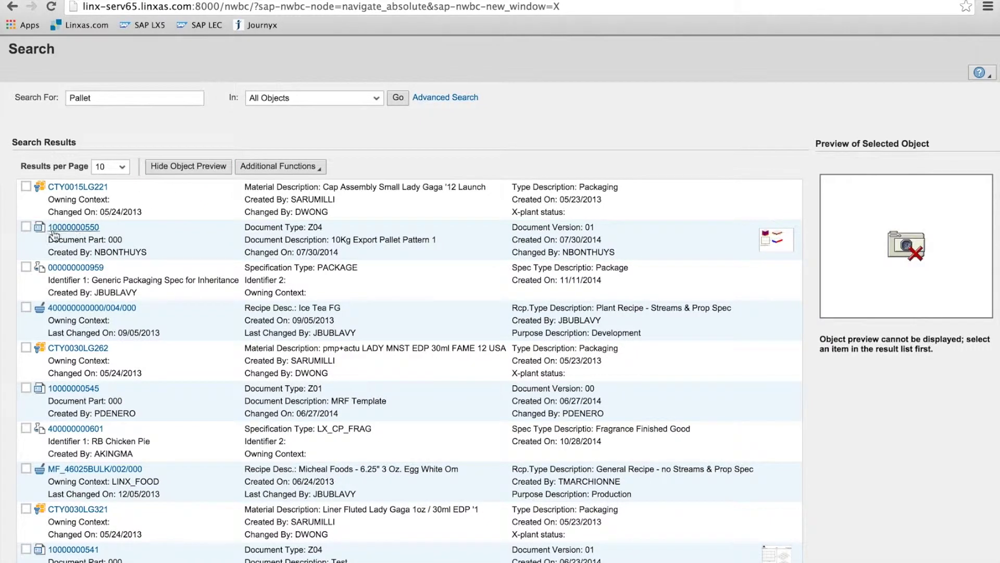
left_click(25, 228)
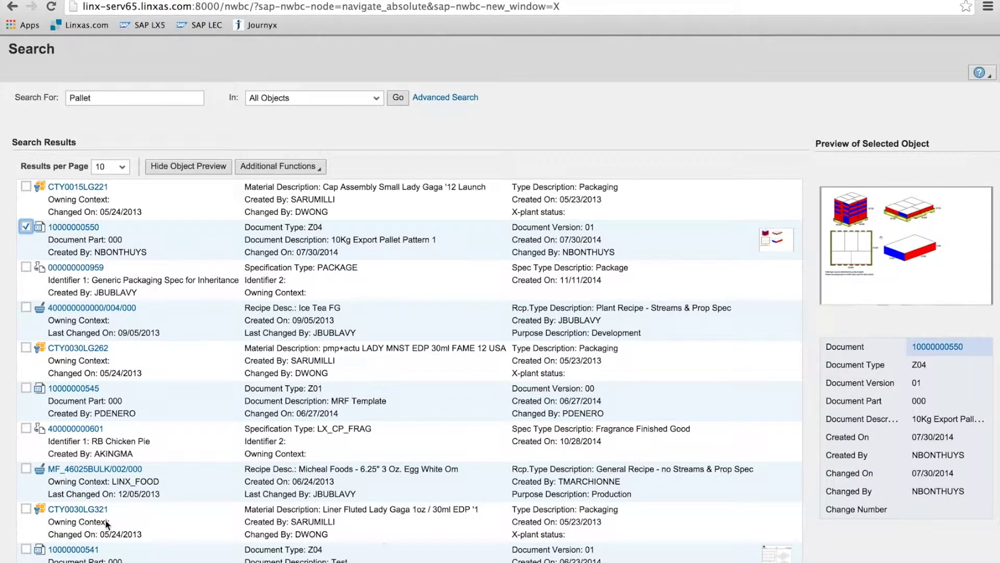
left_click(25, 227)
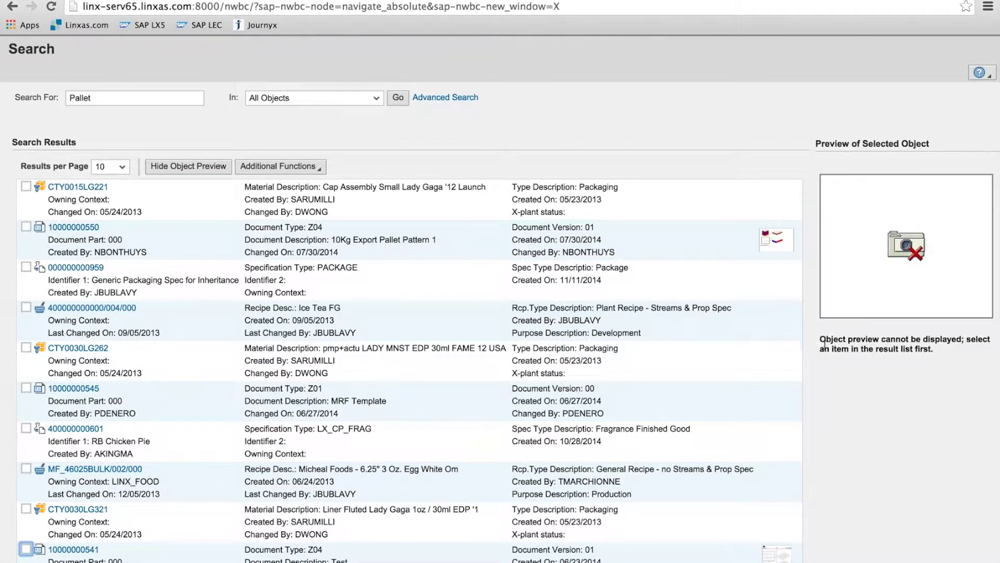
scroll(691, 477, "down", 1)
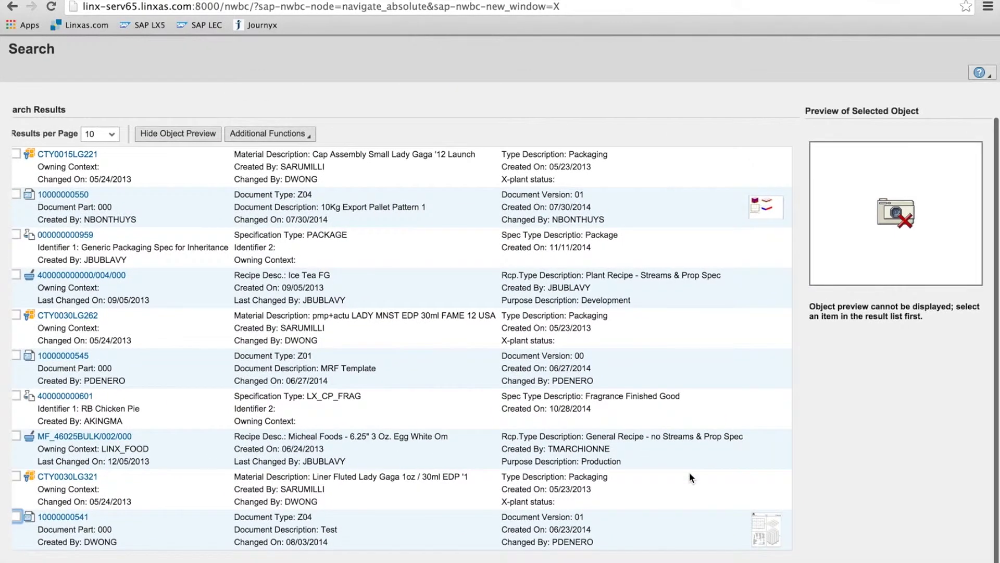
scroll(691, 477, "left", 1)
left_click(29, 516)
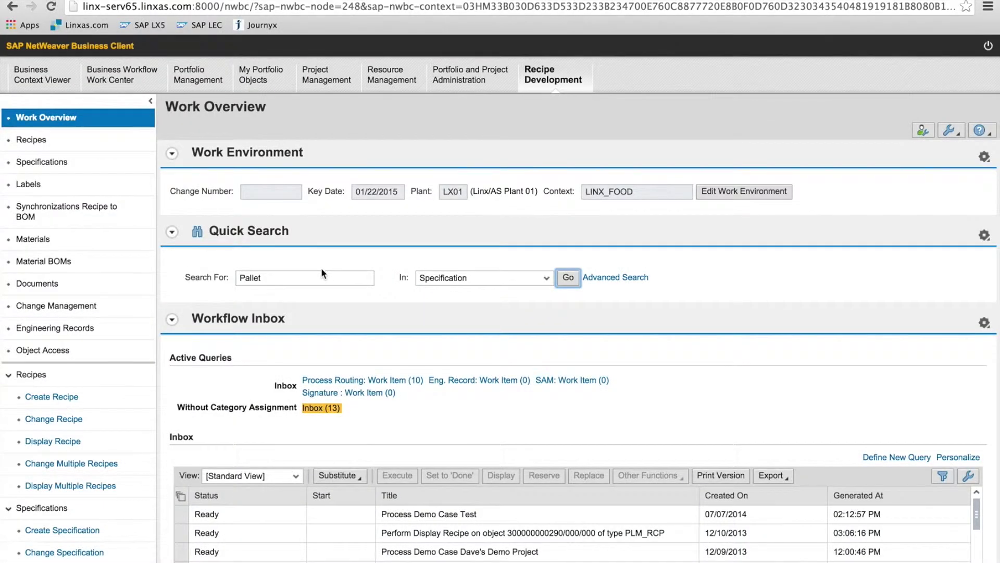
left_click(321, 276)
double_click(320, 276)
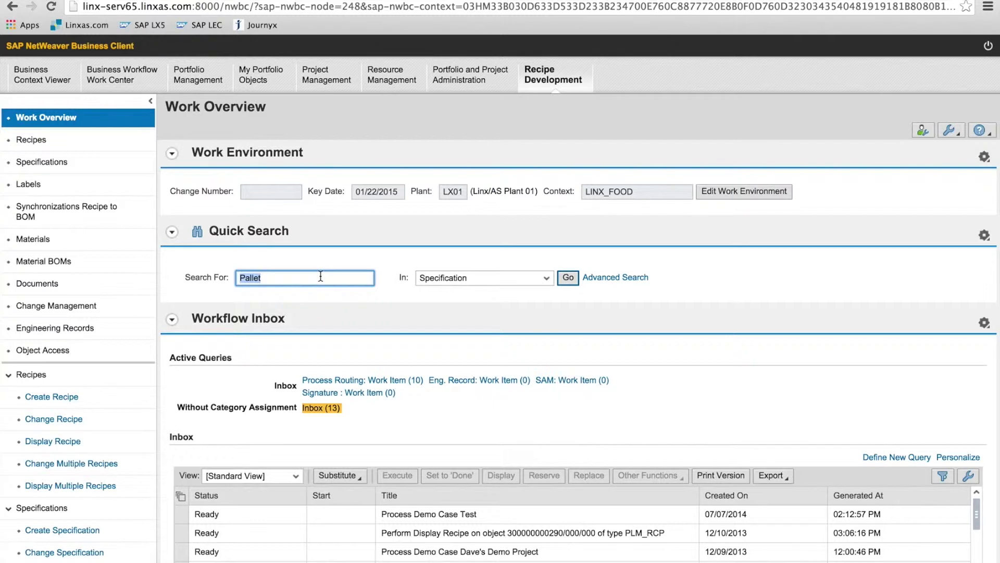
type("HS Fogger")
left_click(569, 278)
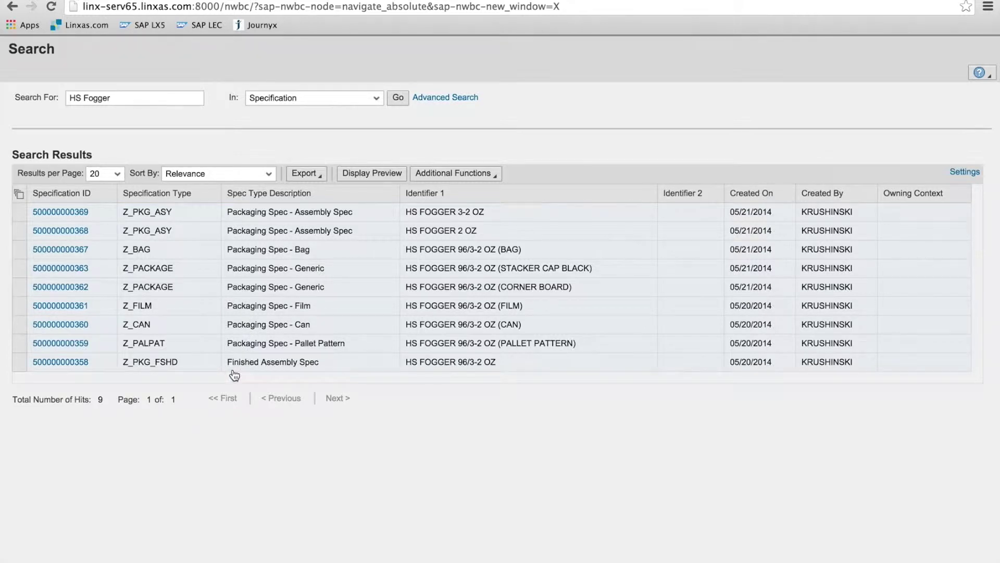
left_click(21, 363)
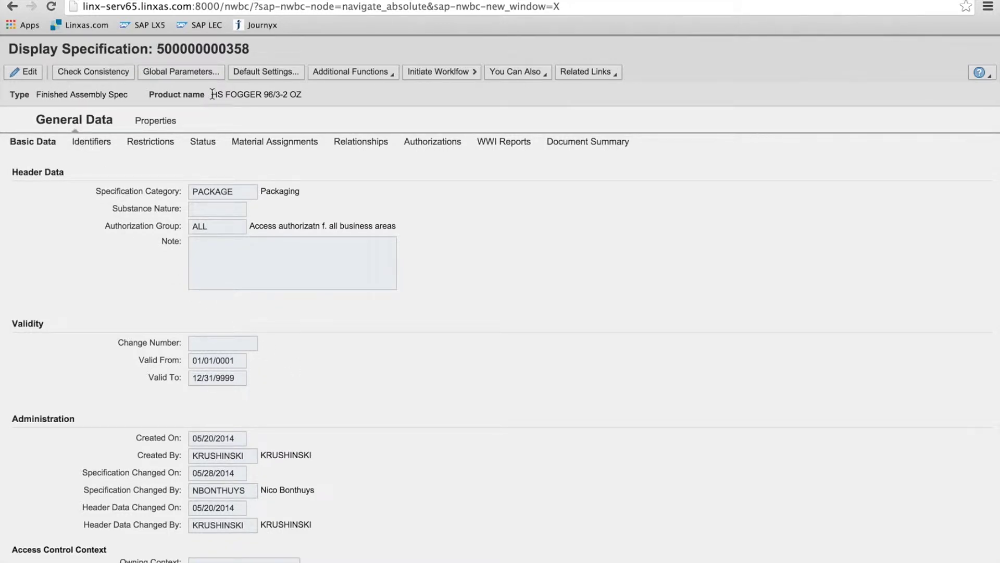
left_click_drag(224, 95, 287, 94)
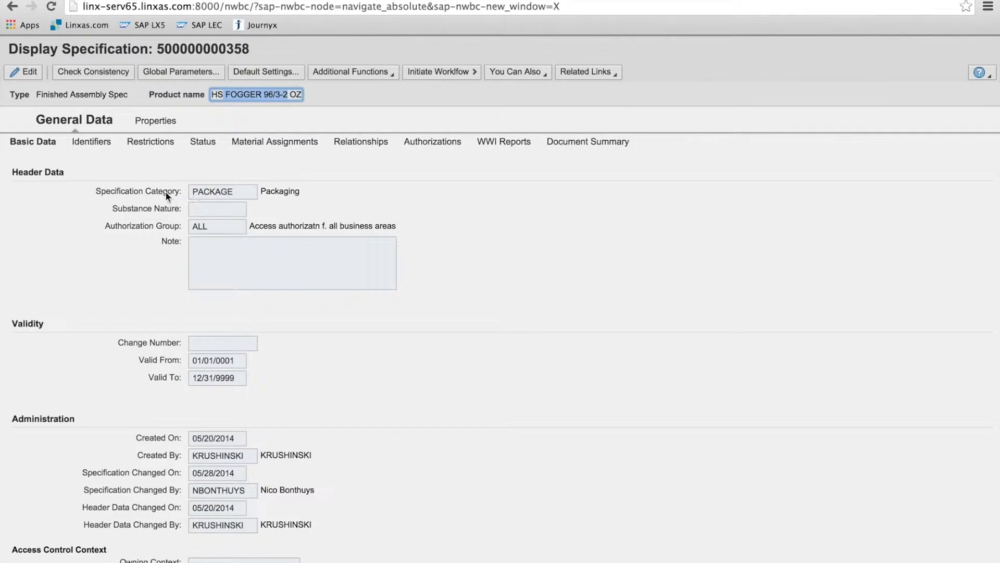
left_click_drag(97, 191, 107, 192)
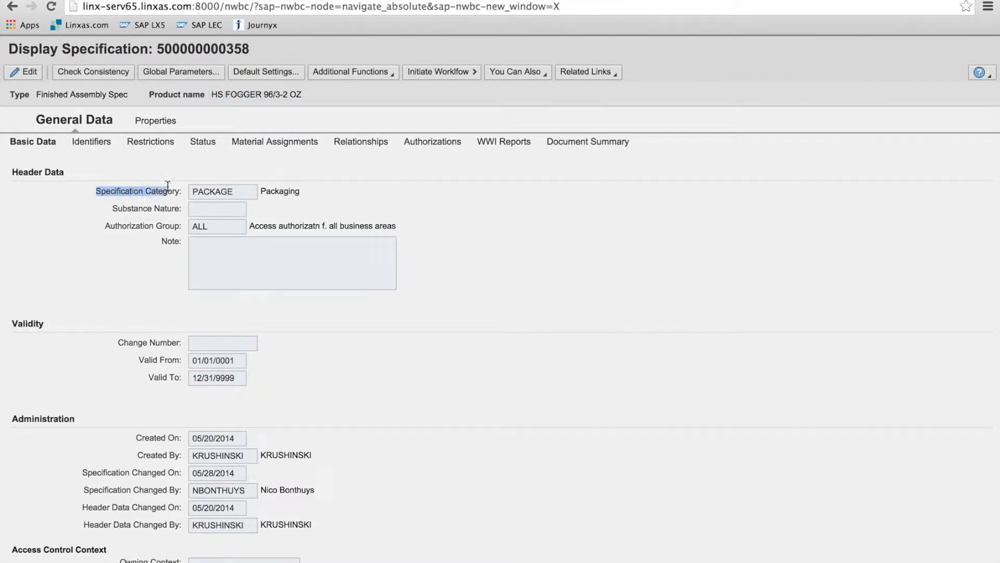
left_click_drag(168, 185, 181, 185)
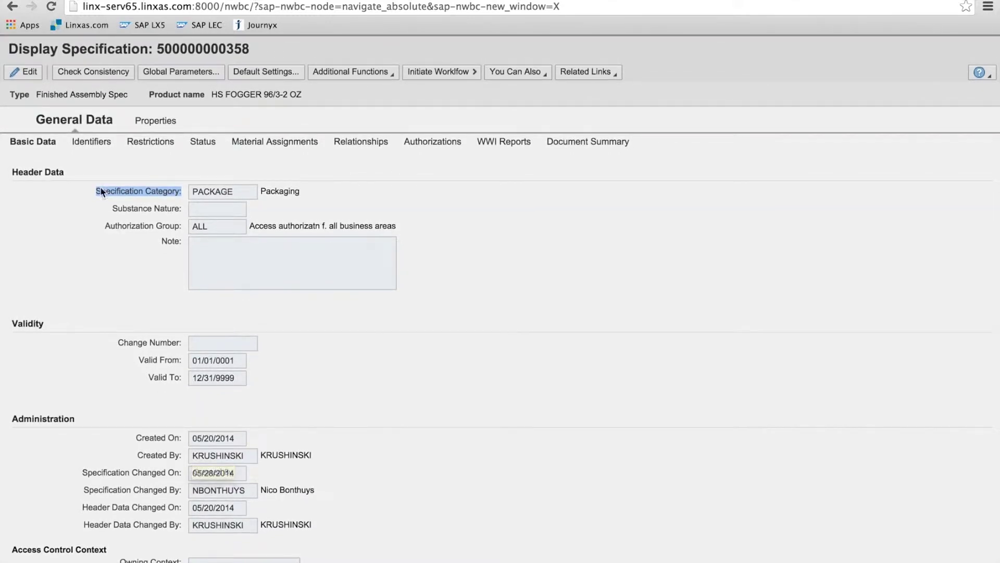
- Review the identifiers, selecting product name row 0002, then show material assignments (material 543)
left_click(96, 148)
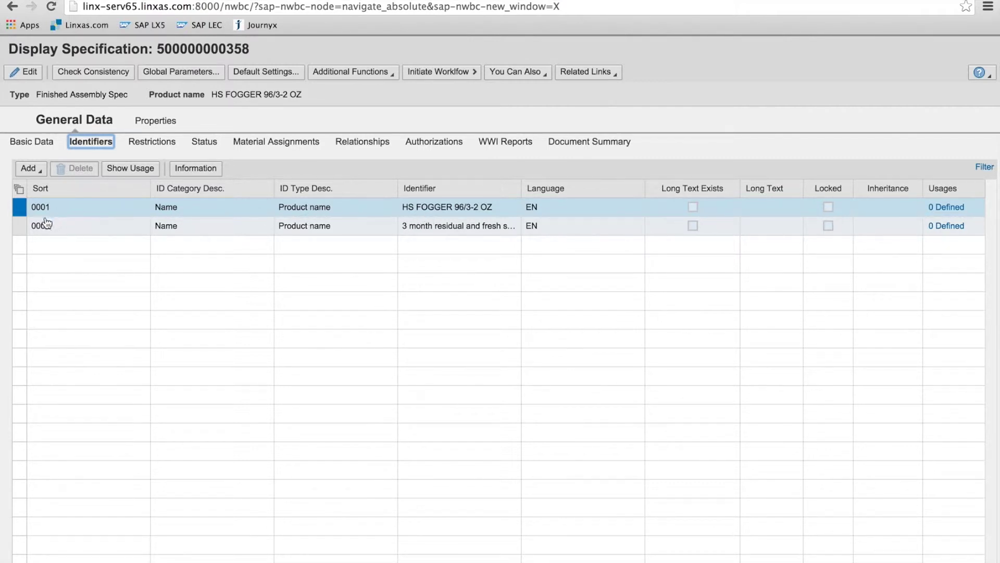
left_click(25, 226)
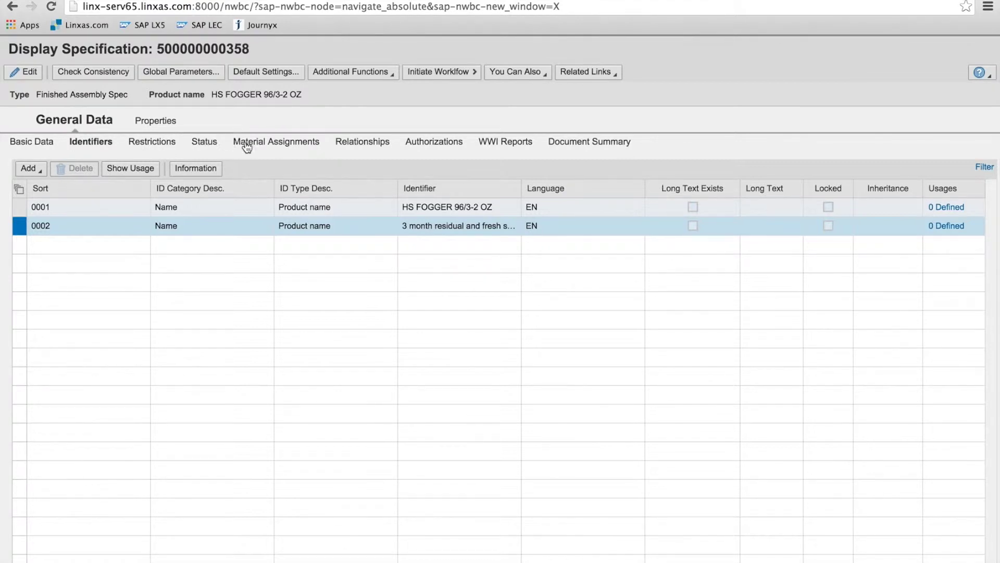
left_click(262, 147)
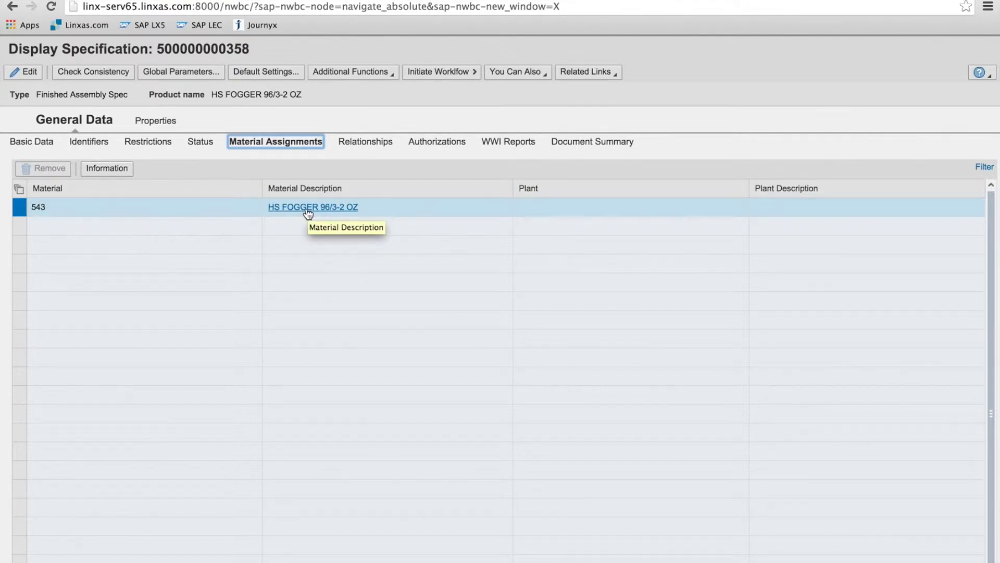
left_click(365, 148)
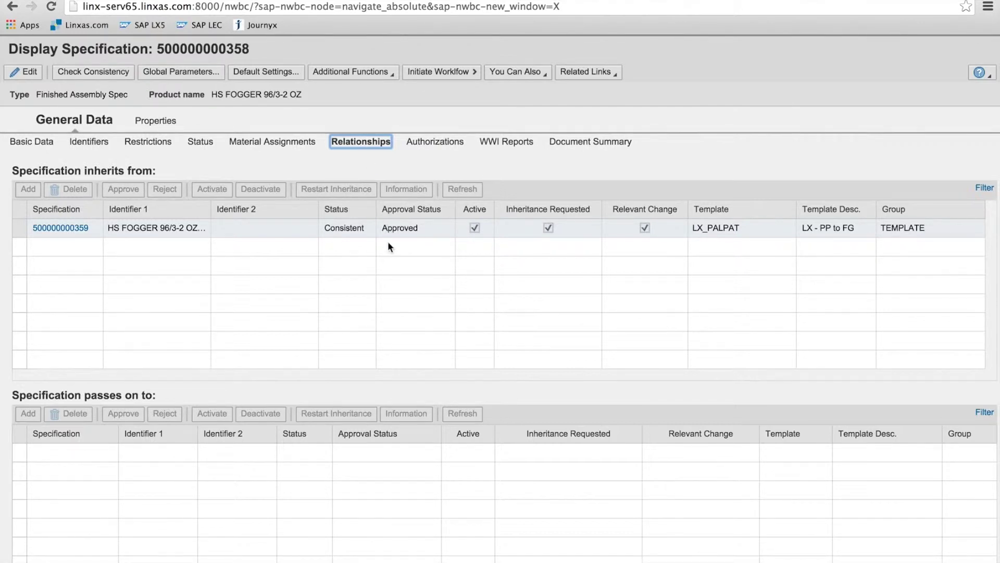
left_click(738, 228)
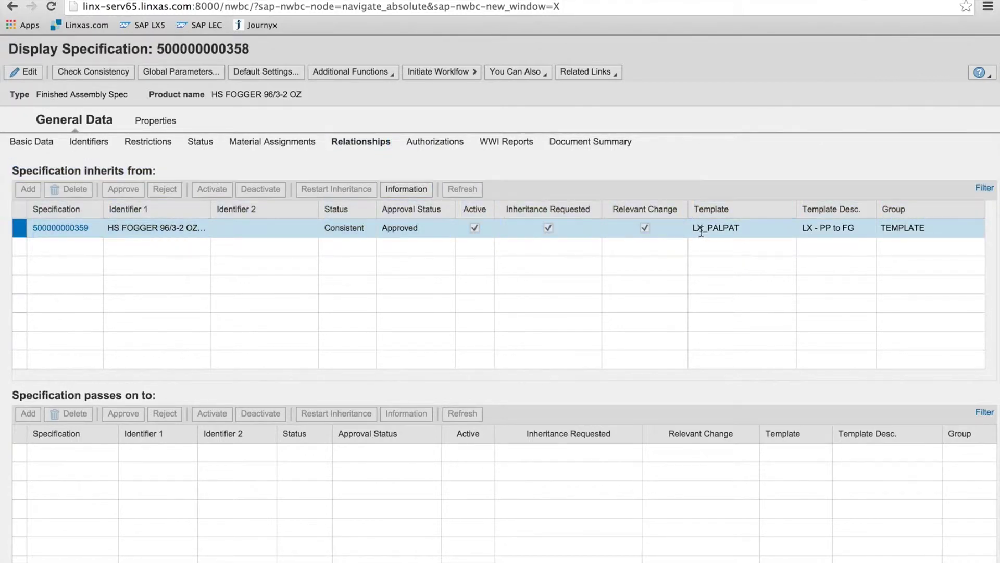
double_click(701, 229)
left_click(61, 228)
left_click(157, 124)
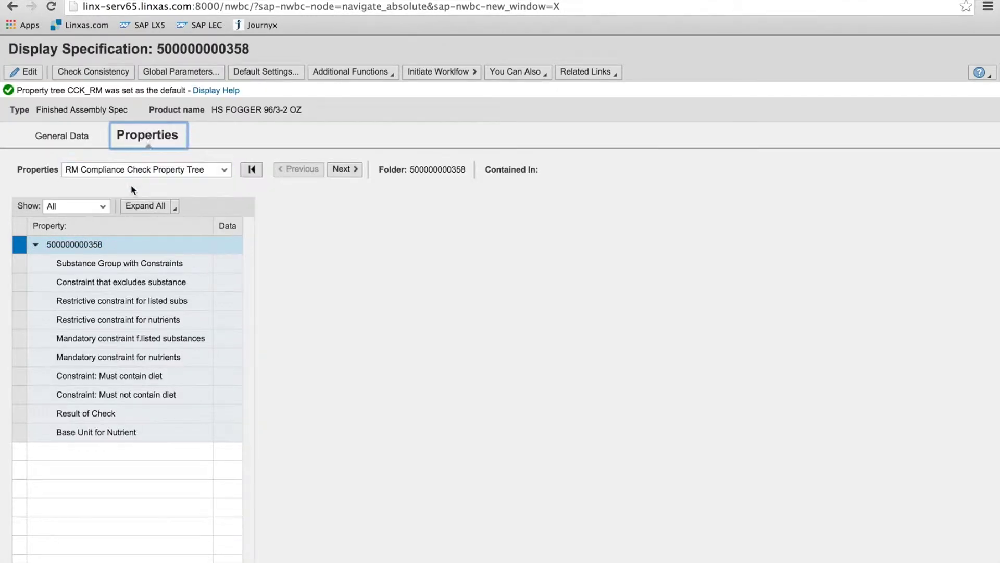
- Load the LX Finished Good Assembly property tree and display its Components node
left_click(225, 170)
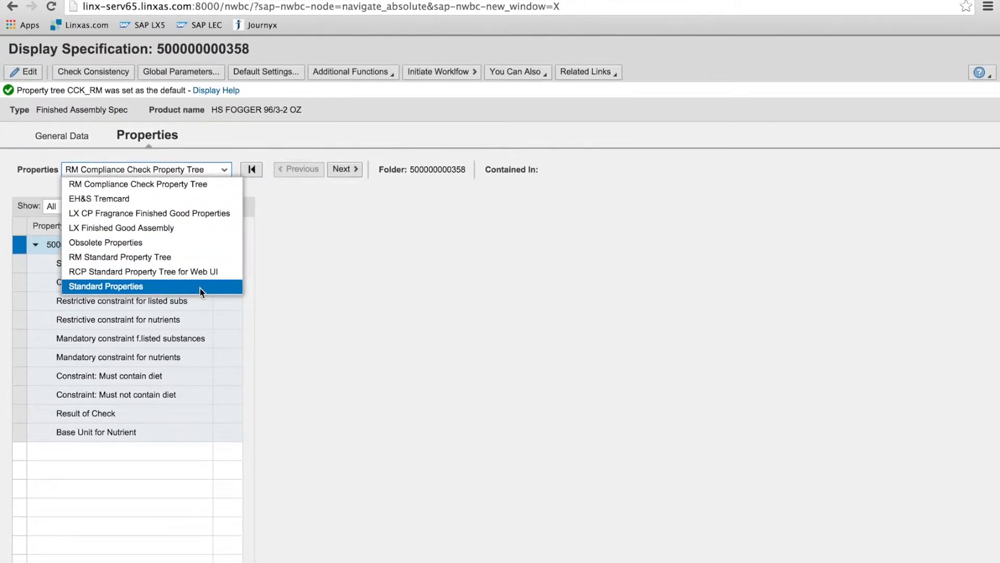
left_click(198, 229)
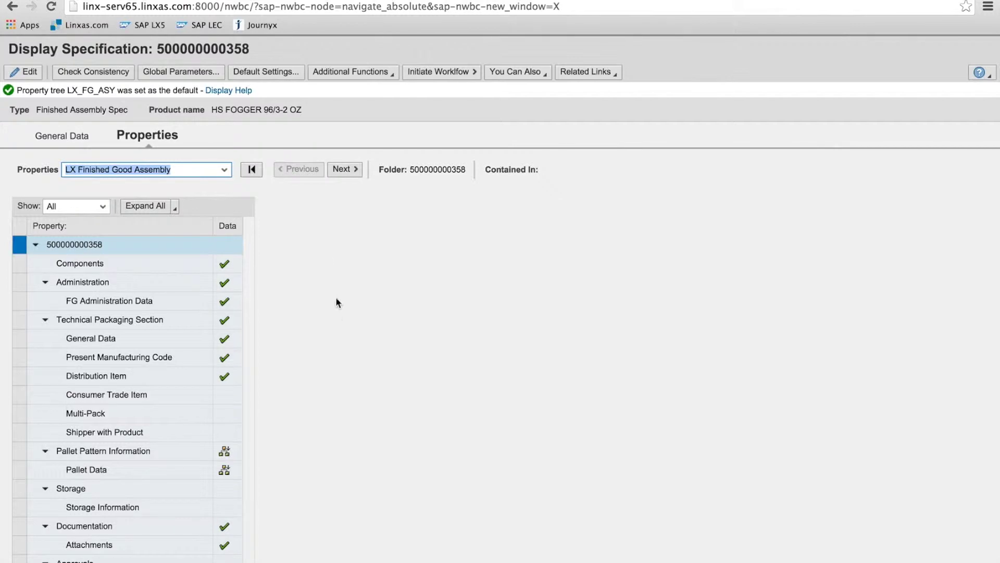
left_click(143, 270)
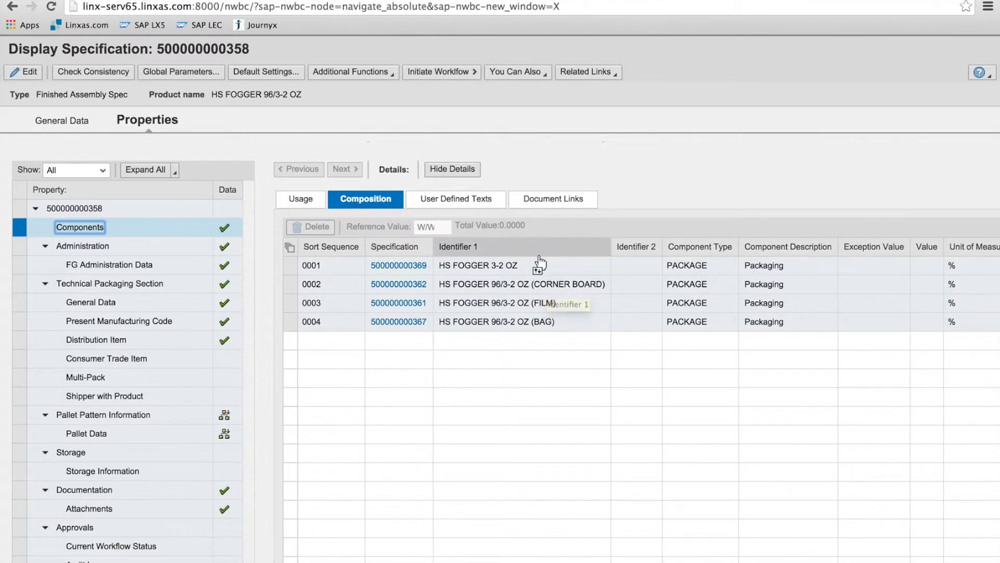
- Scan the four packaging components' columns, then show FG Administration Data (IRC 1447, Obsolete)
scroll(542, 266, "right", 10)
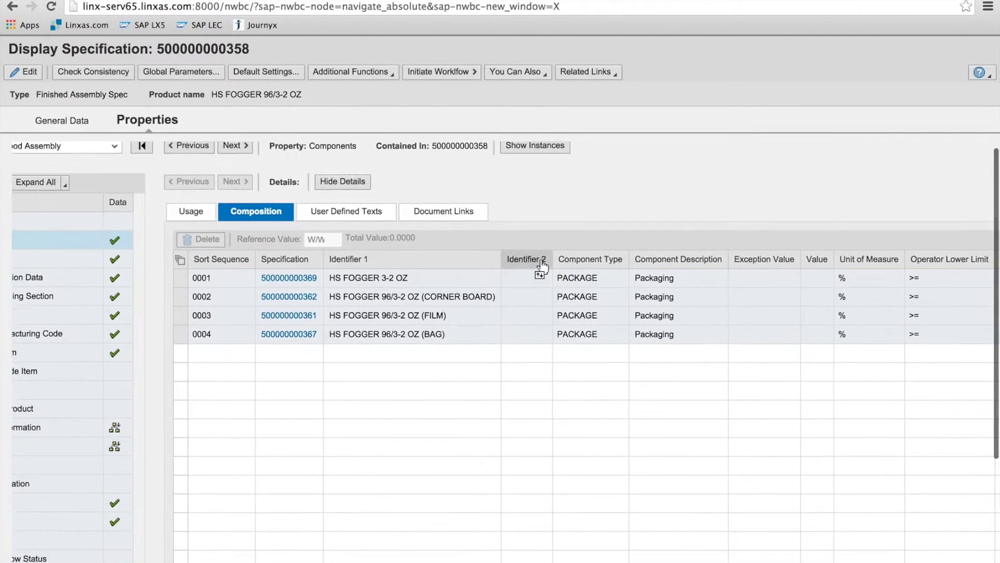
scroll(542, 265, "right", 3)
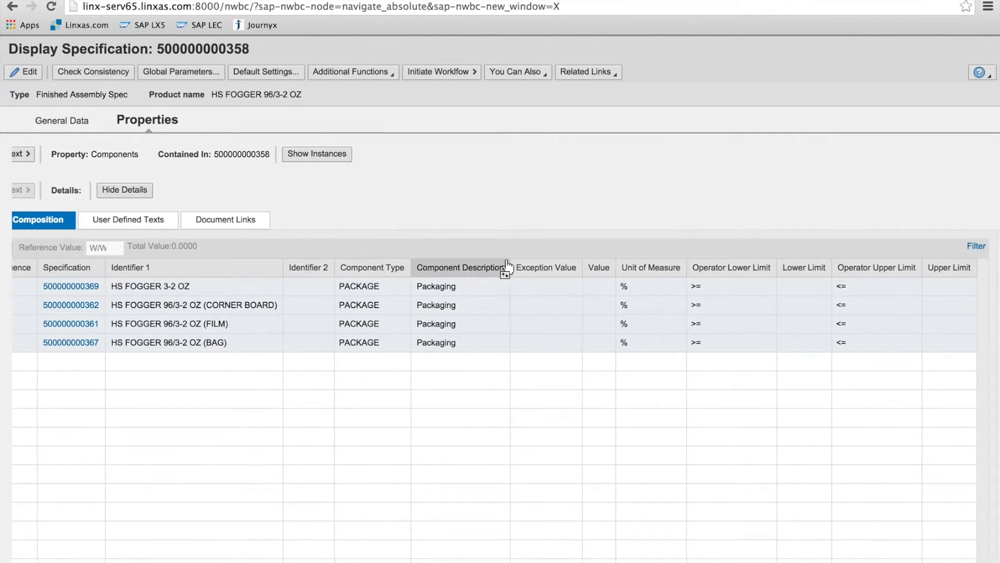
scroll(507, 265, "left", 10)
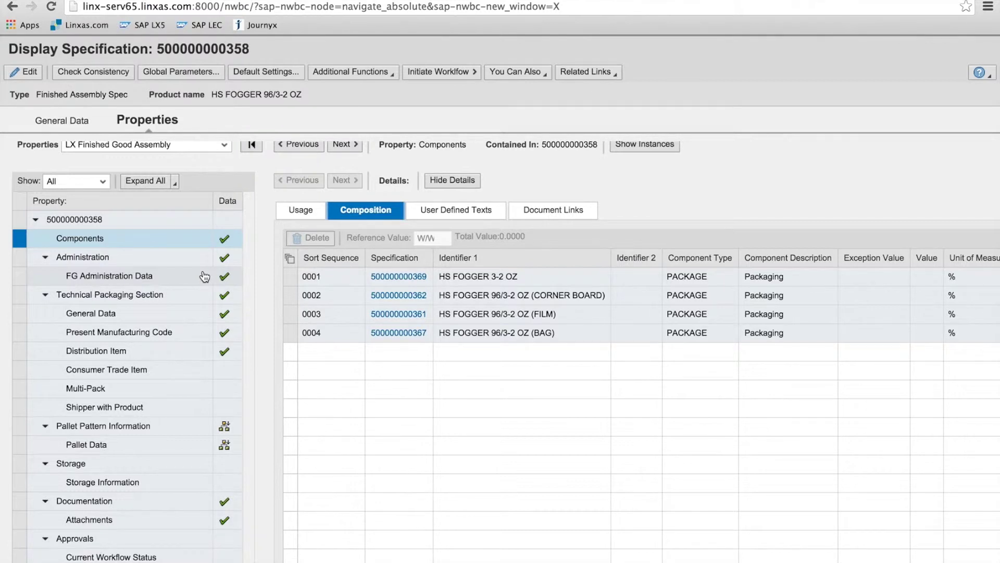
left_click(204, 276)
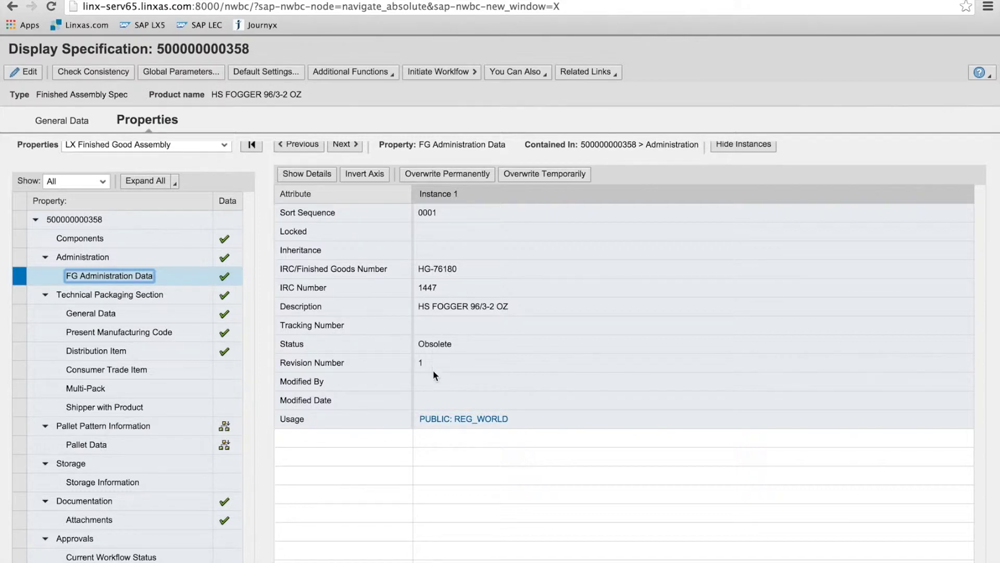
- Step through General Data, Present Manufacturing Code (2 foz label claim) and Distribution Item attributes
left_click(190, 317)
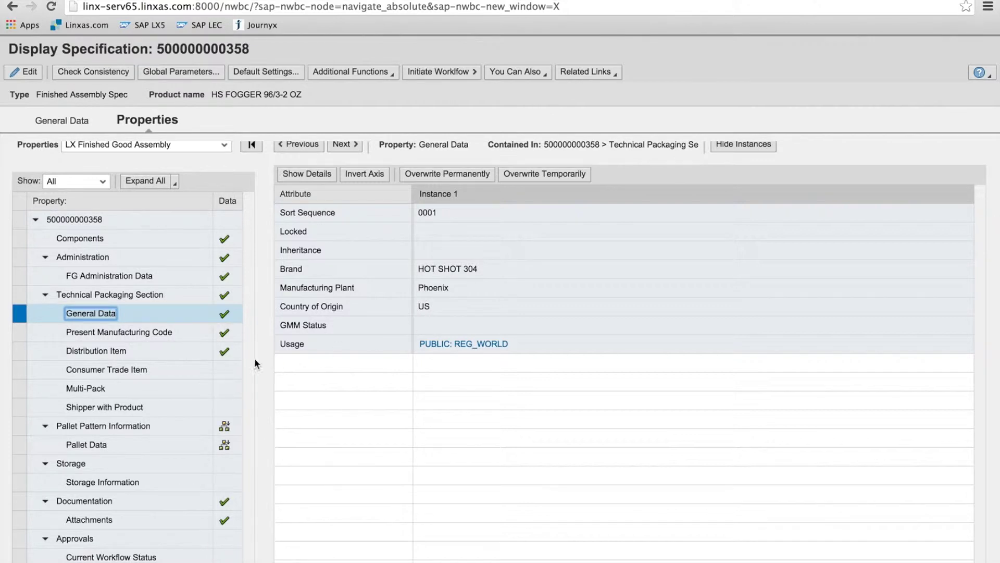
left_click(191, 340)
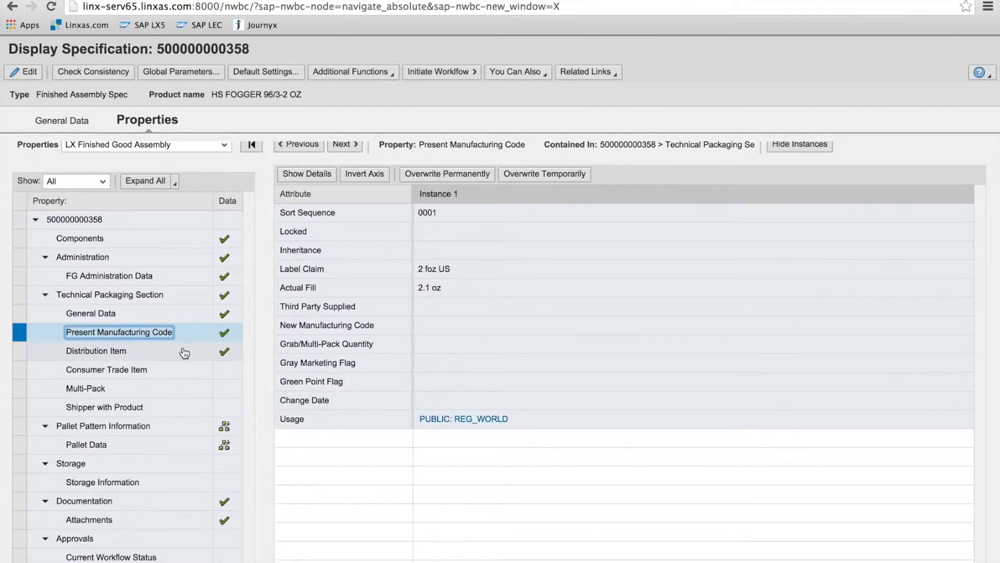
left_click(184, 353)
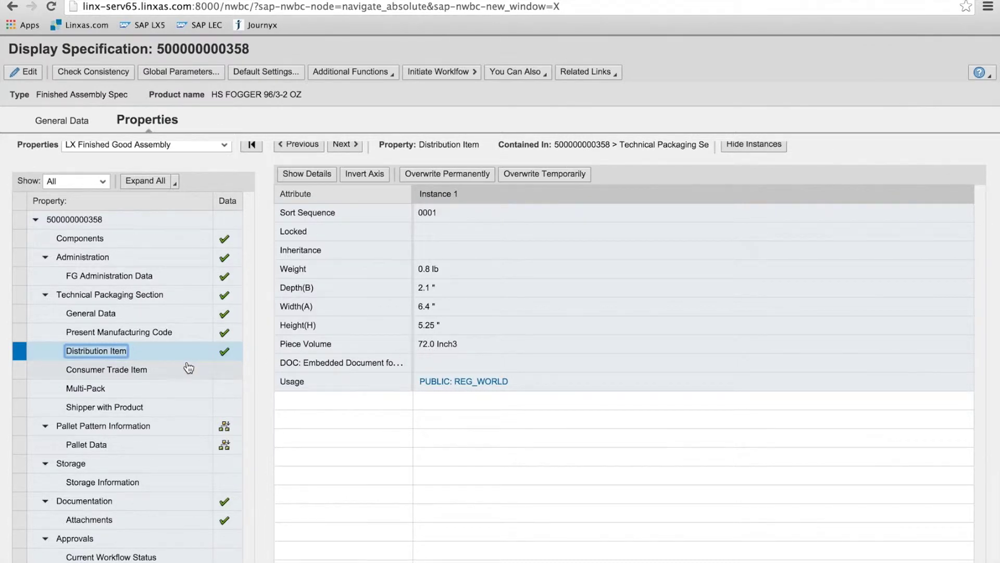
- Collapse both branches and review inherited Pallet Data: 96 per carton, 384 per pallet, 470 lb
left_click(45, 294)
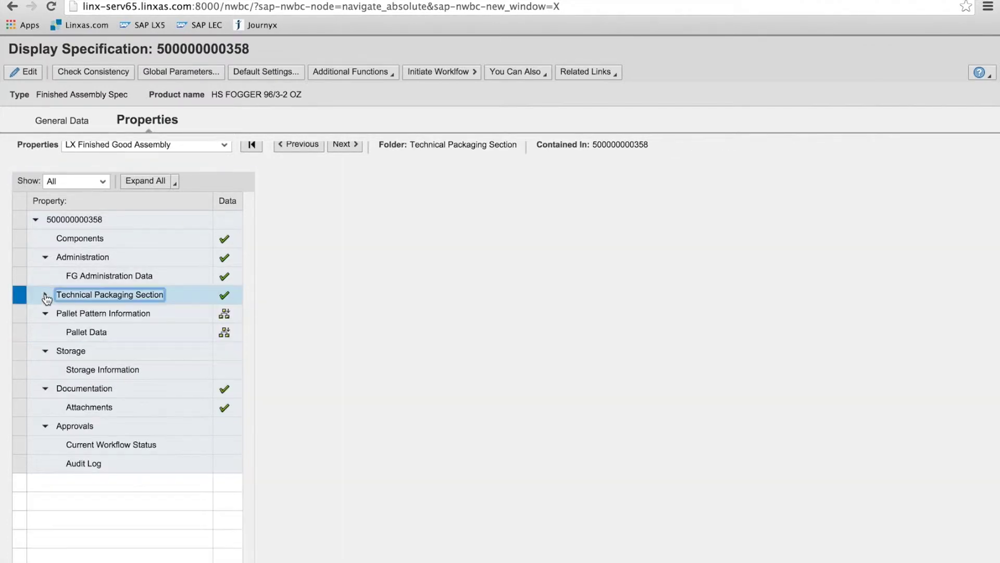
left_click(45, 259)
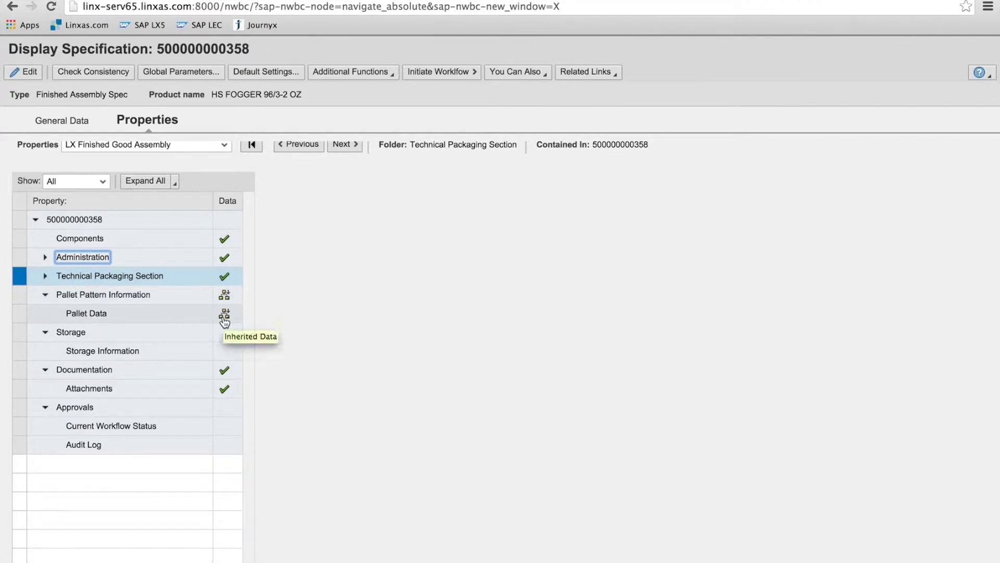
left_click(197, 318)
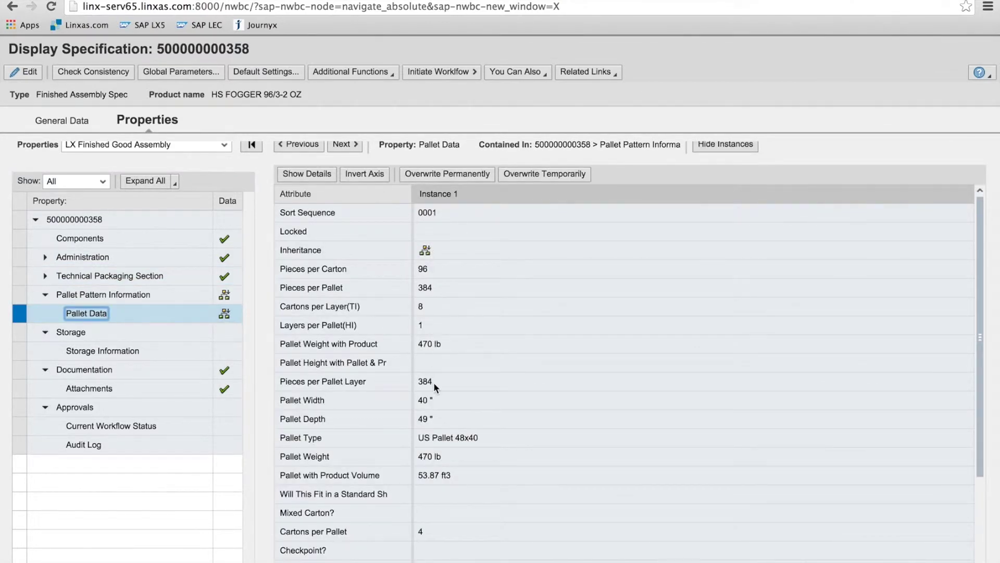
scroll(438, 456, "down", 5)
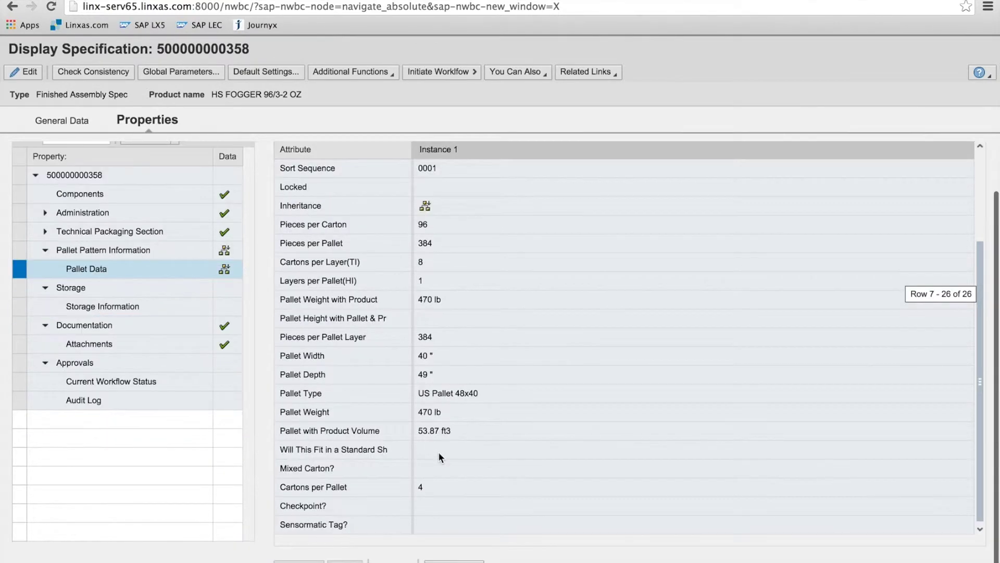
scroll(439, 454, "up", 3)
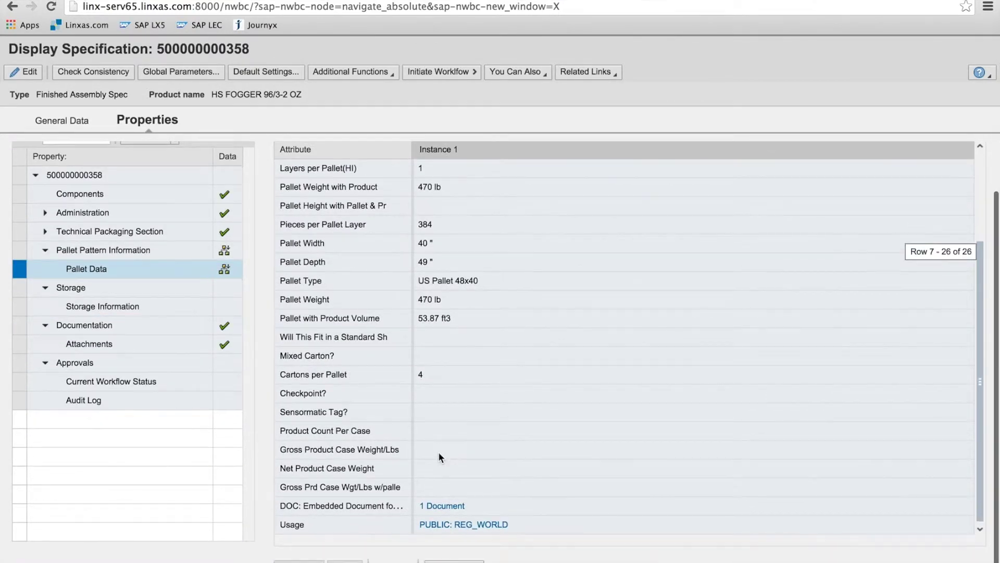
scroll(439, 457, "up", 3)
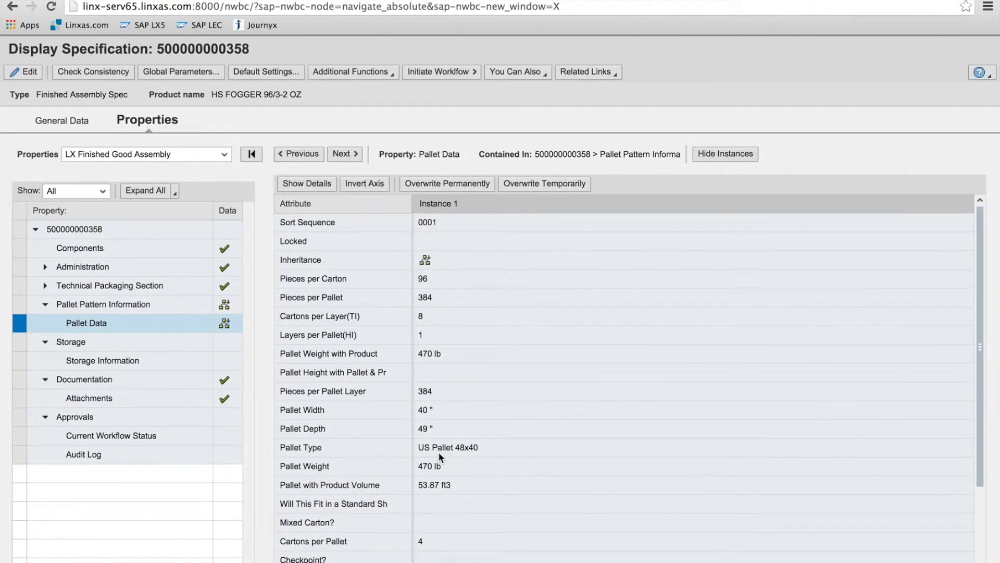
- Show the Documentation attachments: Standard Operating Procedure, Assembly Instructions 1 and 2, and Display Image 1
left_click(151, 405)
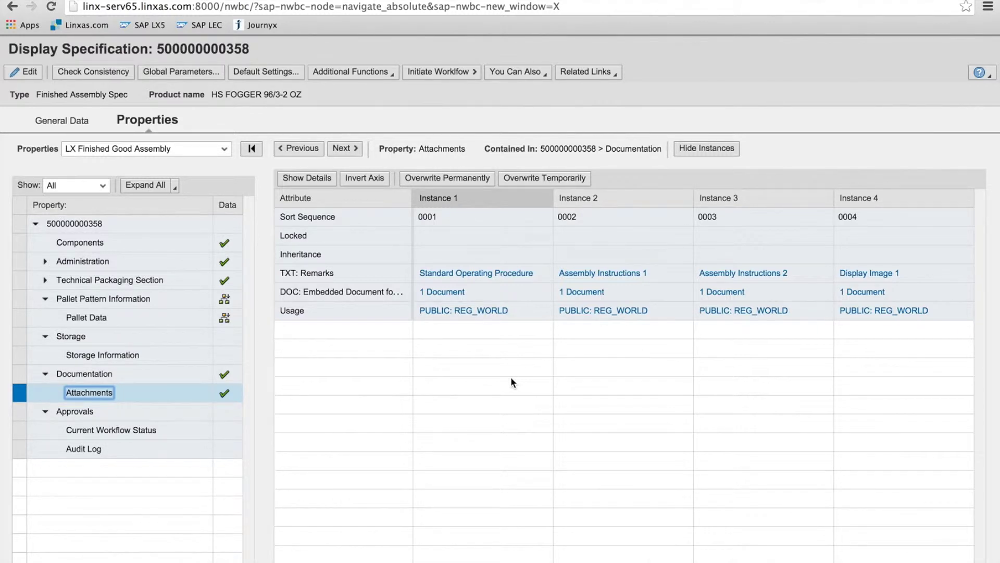
- Generate an ad-hoc specification report using generation variant Z_PKG_FSHD, language EN, key date 01/22/2015
left_click(383, 78)
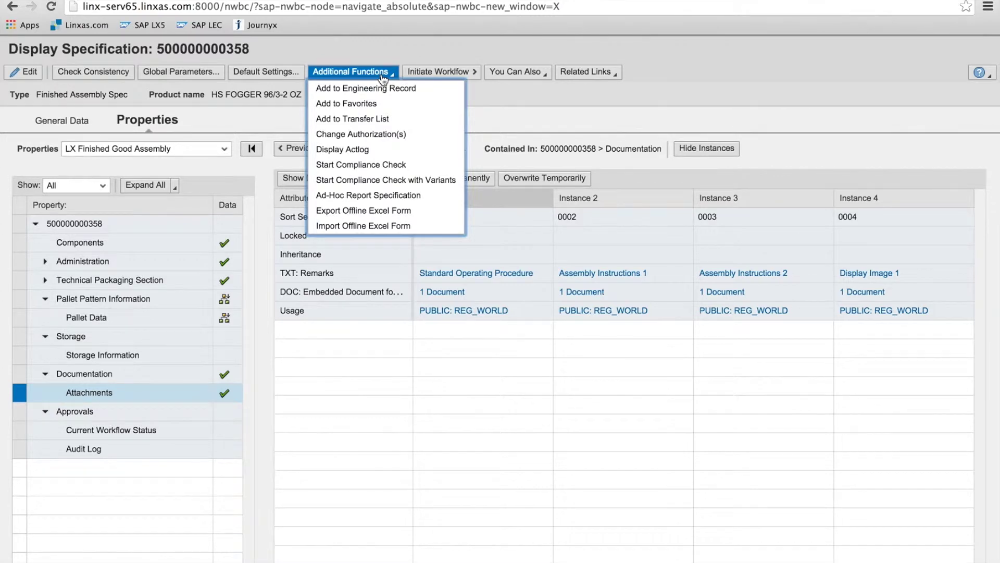
left_click(367, 195)
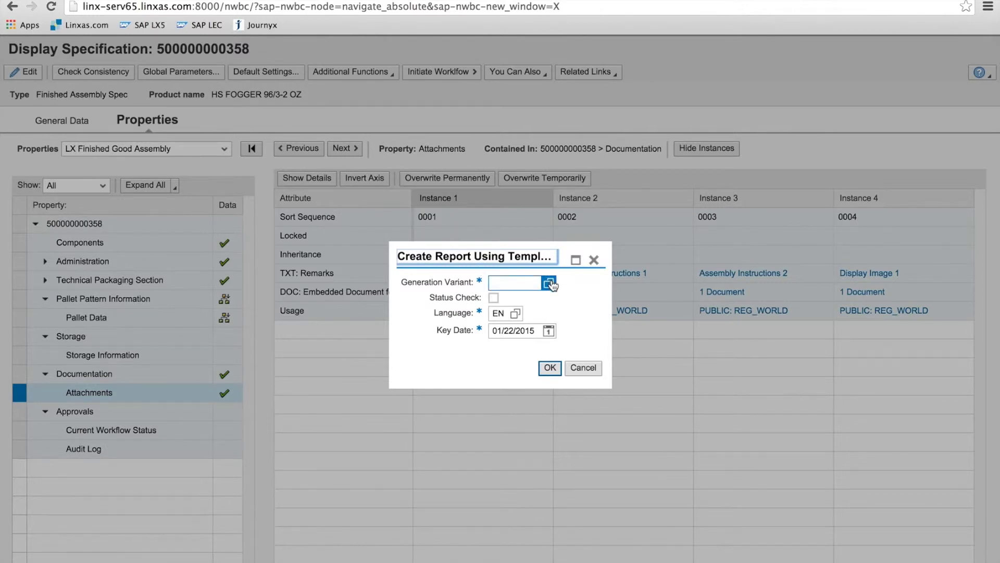
left_click(548, 283)
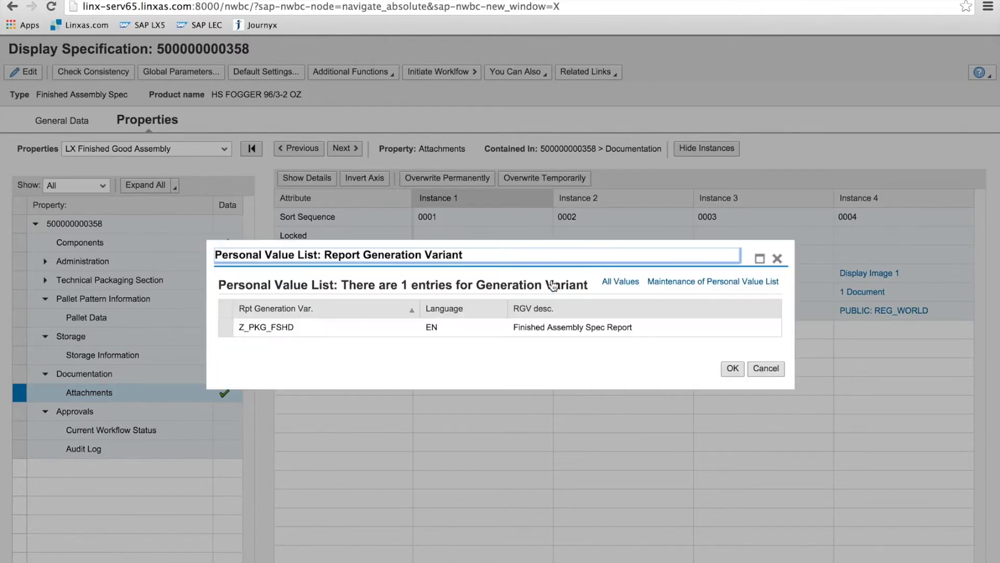
left_click(372, 329)
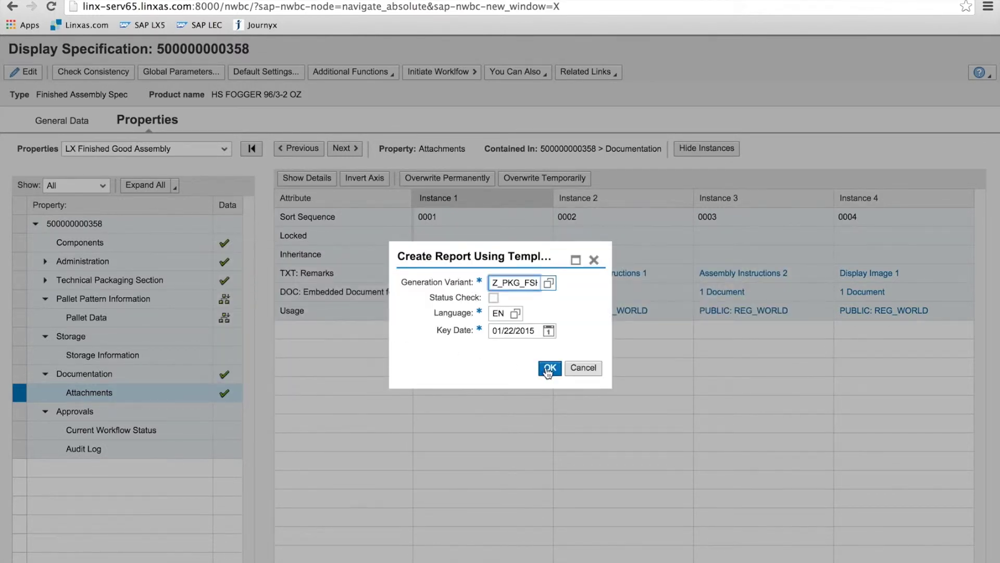
left_click(548, 369)
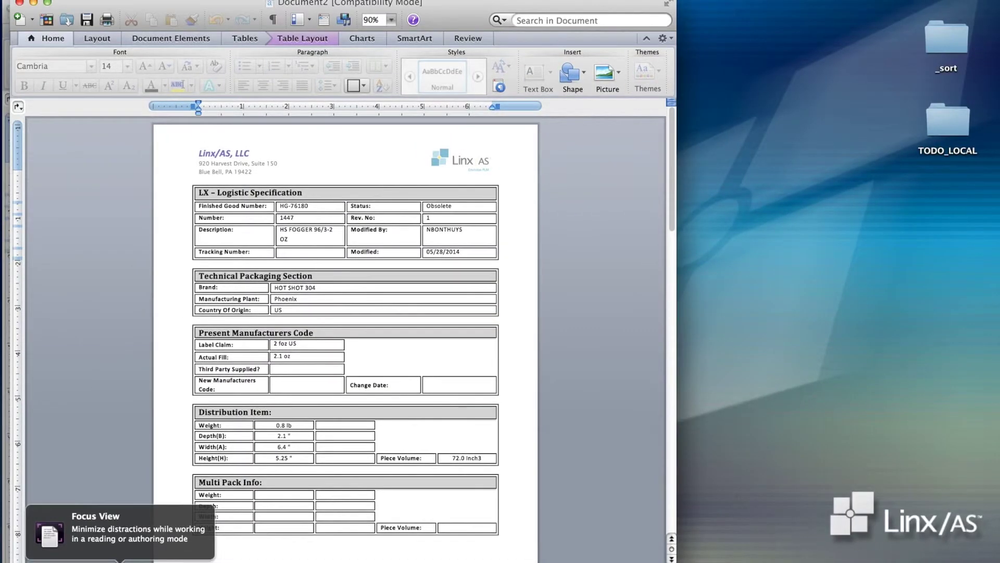
- Show the Word report in Focus view and scroll through to the pallet pattern and SOP pages
left_click(121, 560)
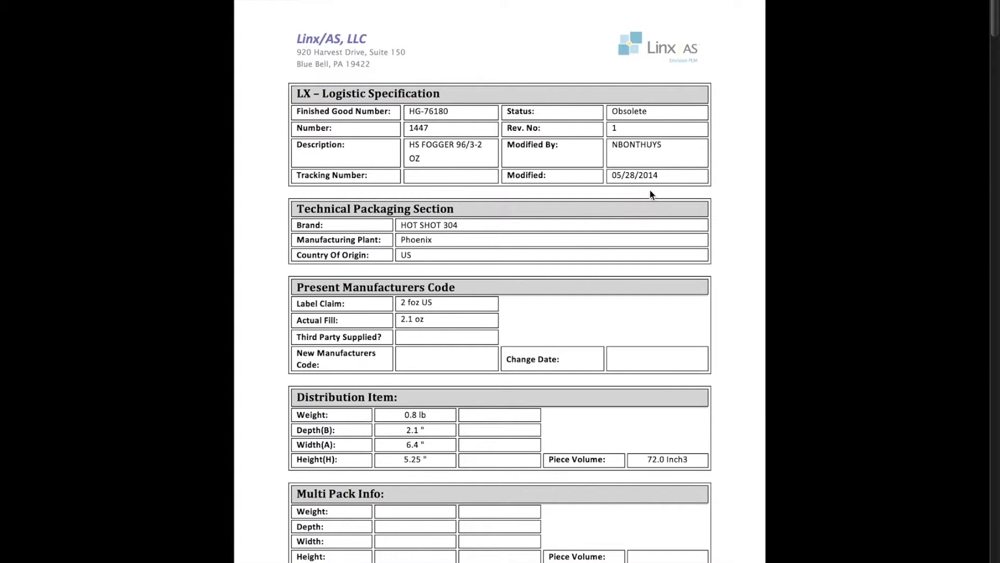
scroll(650, 194, "down", 2)
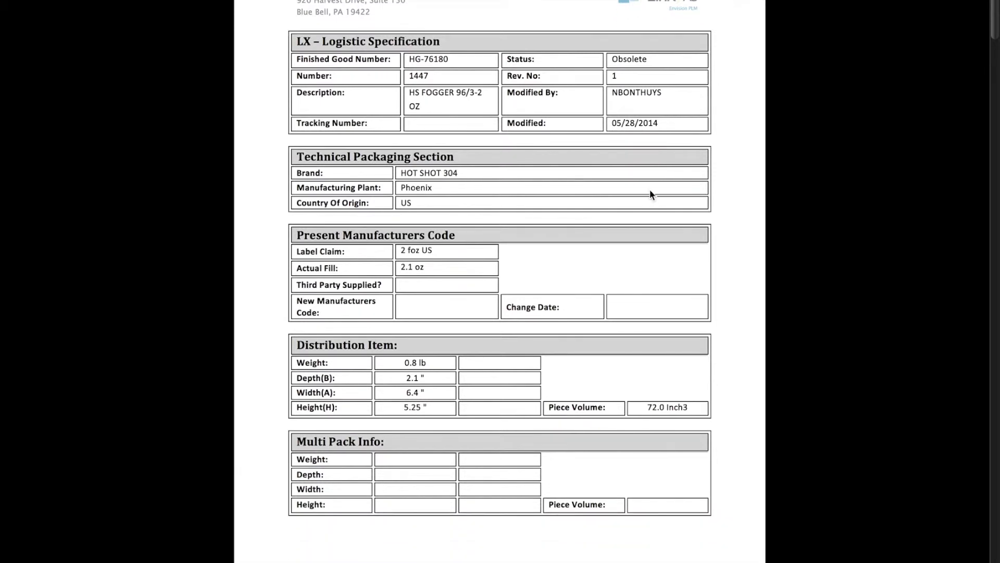
scroll(650, 194, "down", 5)
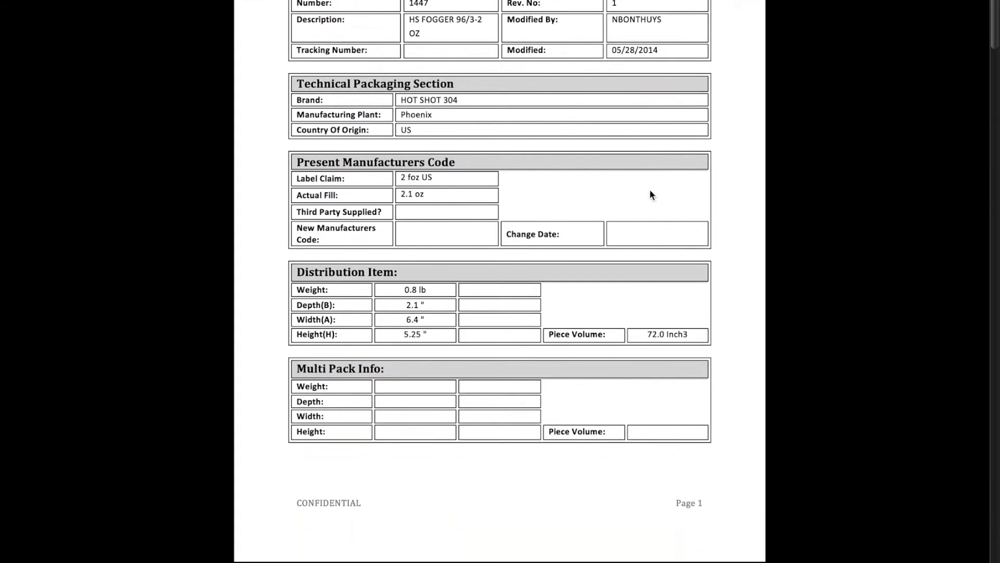
scroll(651, 194, "down", 8)
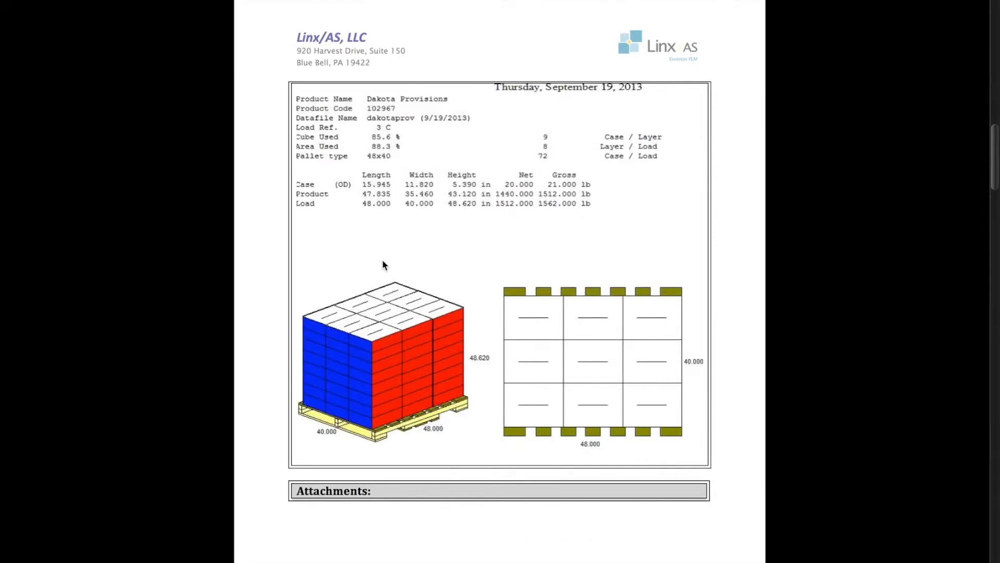
scroll(383, 263, "down", 11)
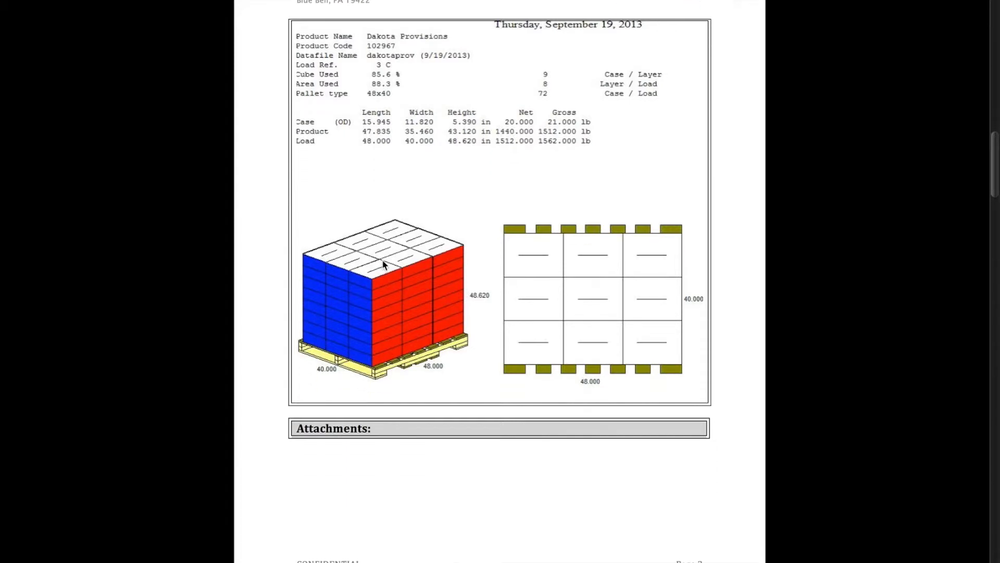
scroll(383, 264, "down", 2)
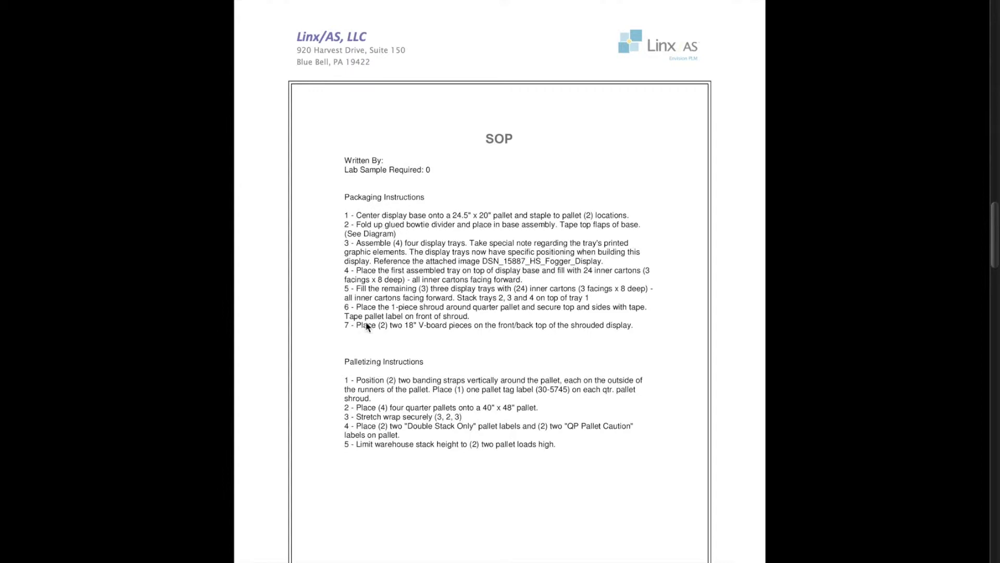
scroll(436, 369, "down", 8)
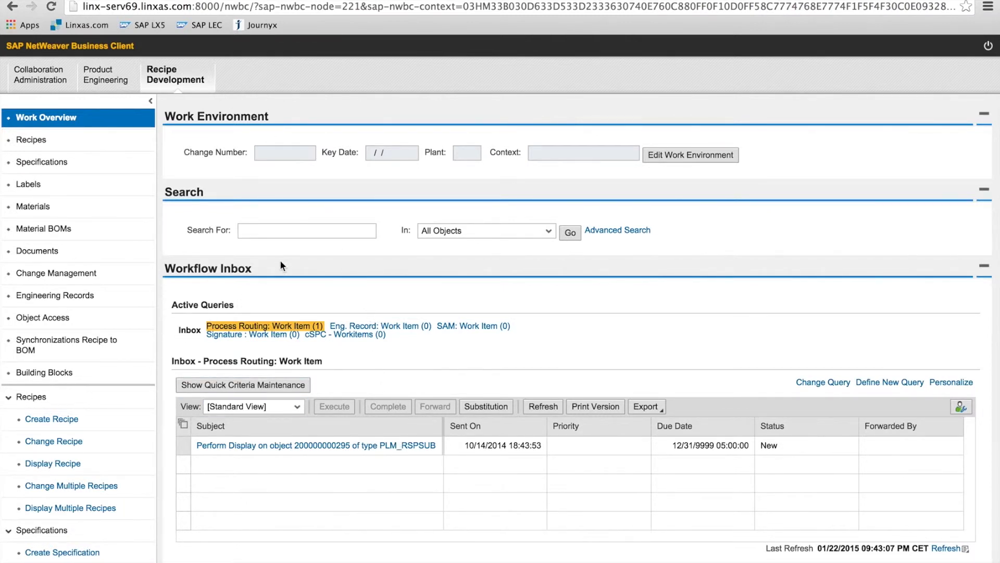
- Search all objects for 'chicken', accepting the Chicken Nuggets suggestion
left_click(295, 230)
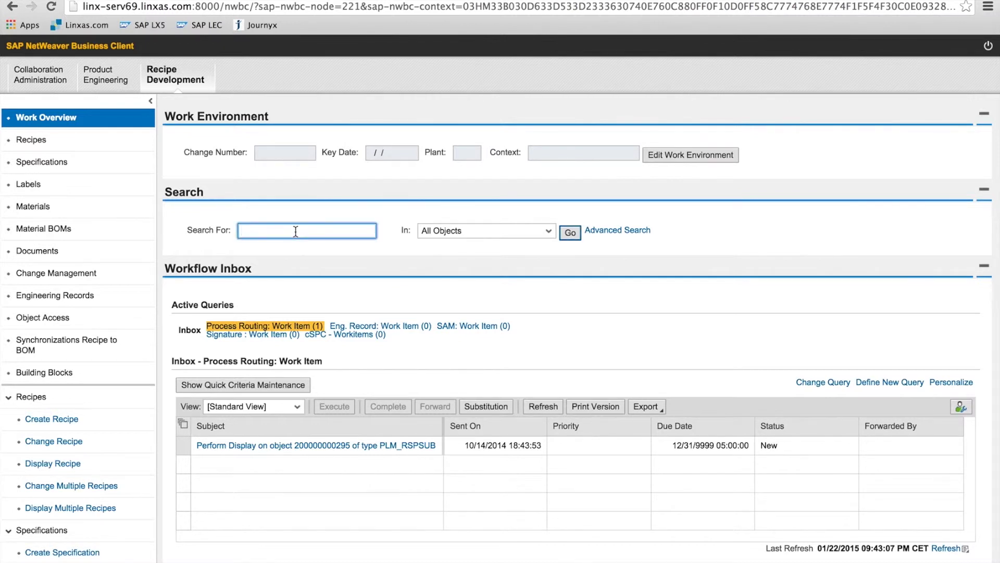
type("chicken")
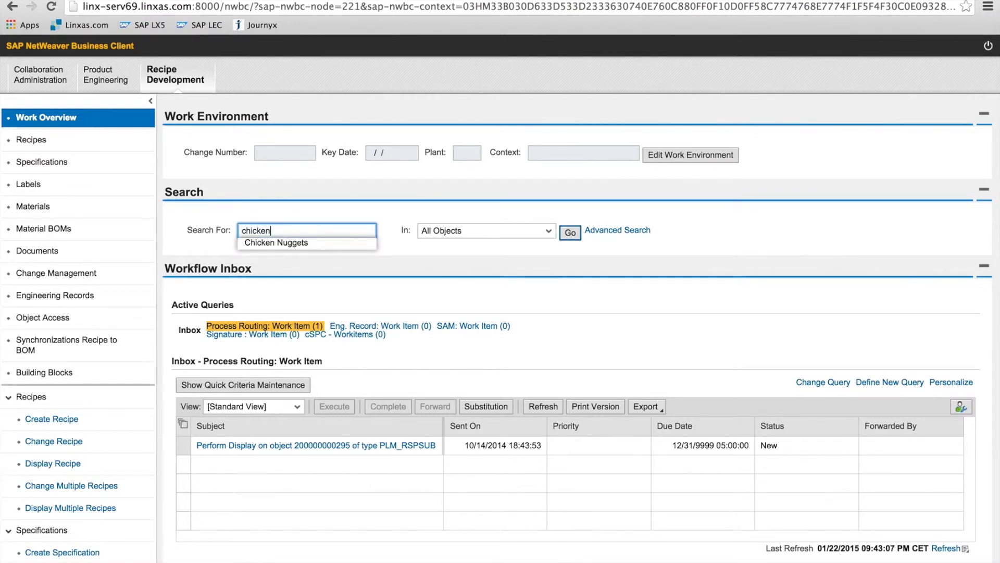
key("Down")
key("Return")
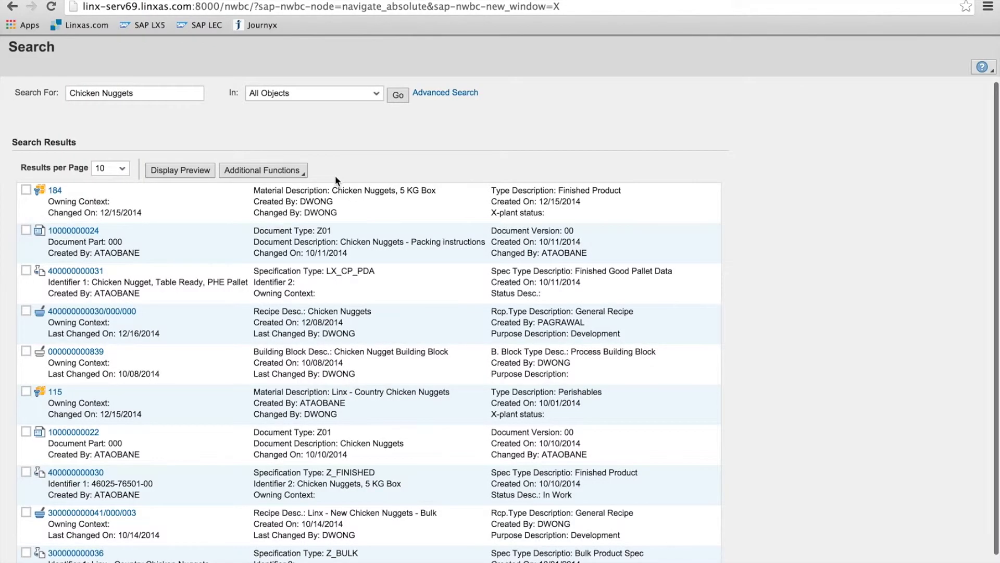
scroll(373, 243, "down", 2)
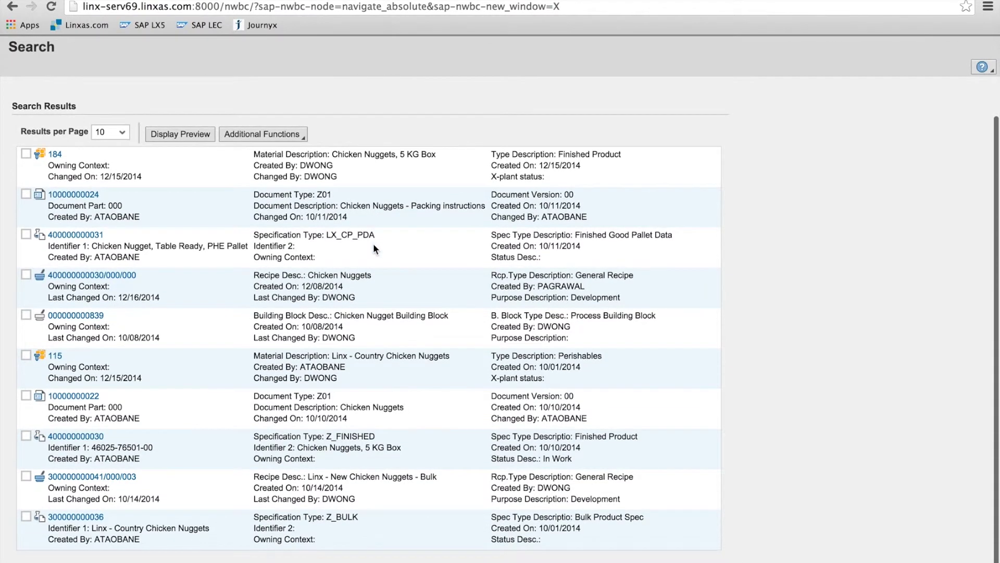
left_click(187, 140)
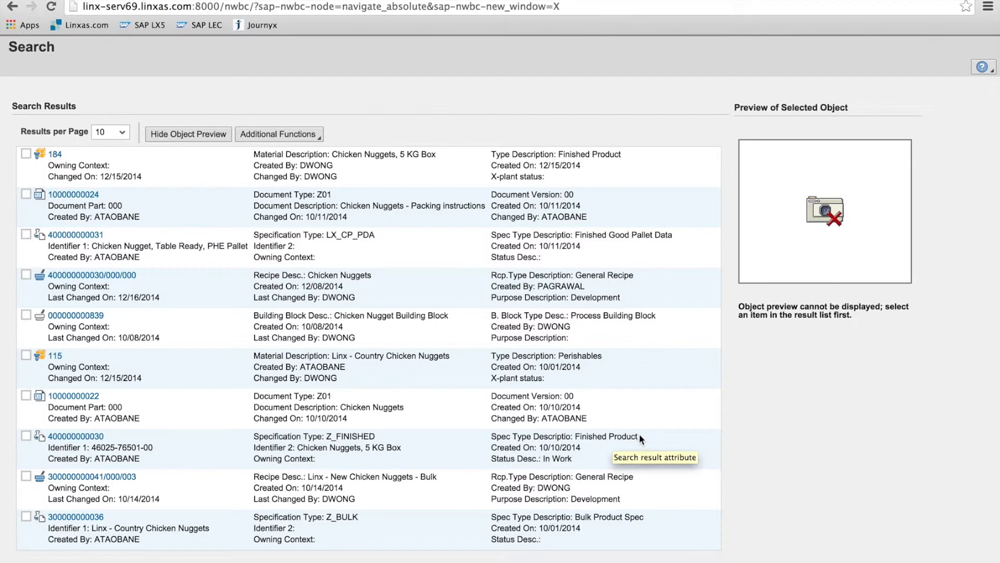
left_click(625, 434)
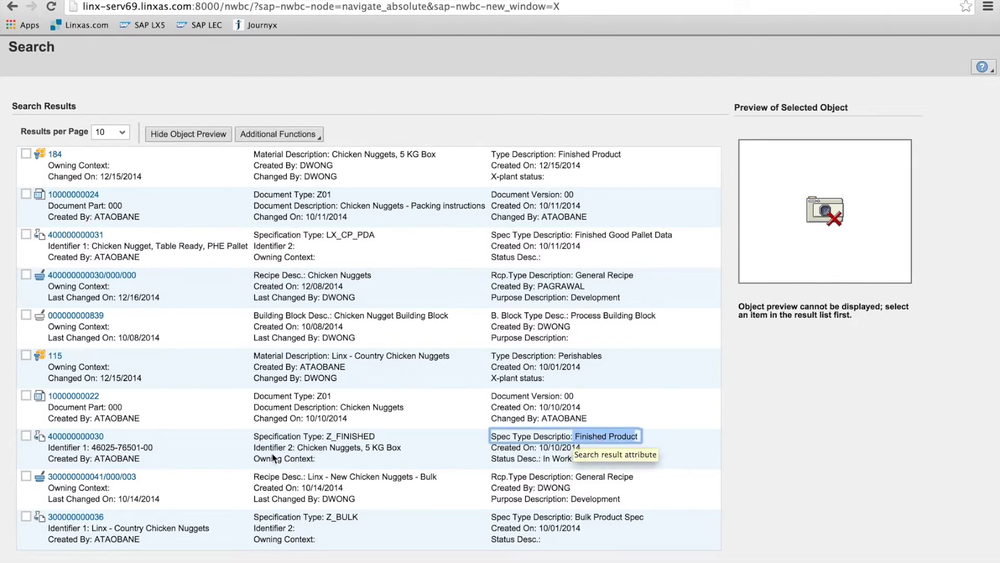
left_click(99, 437)
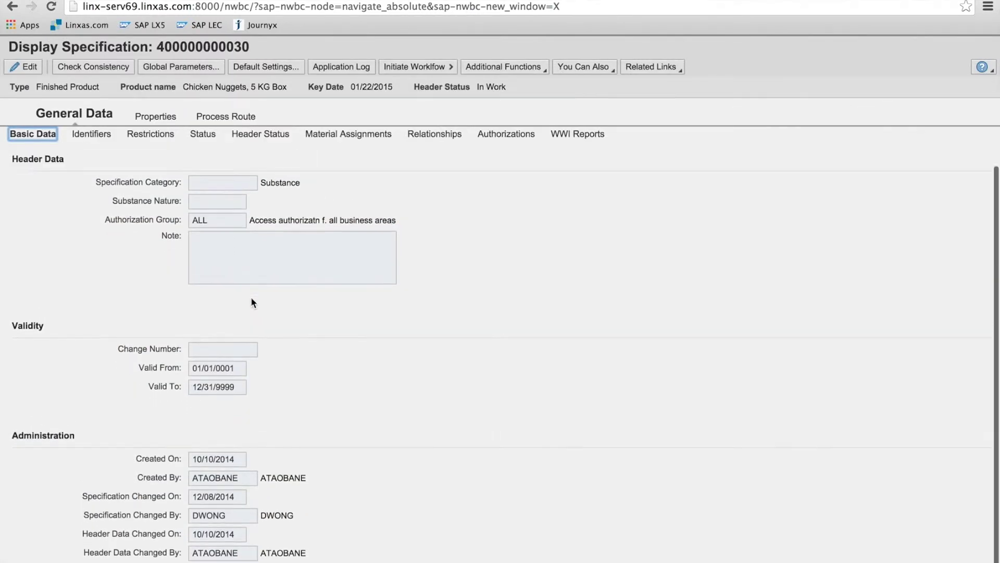
- Review the spec's Identifiers, Material Assignments and Process Route, then show its Properties tree
left_click(104, 140)
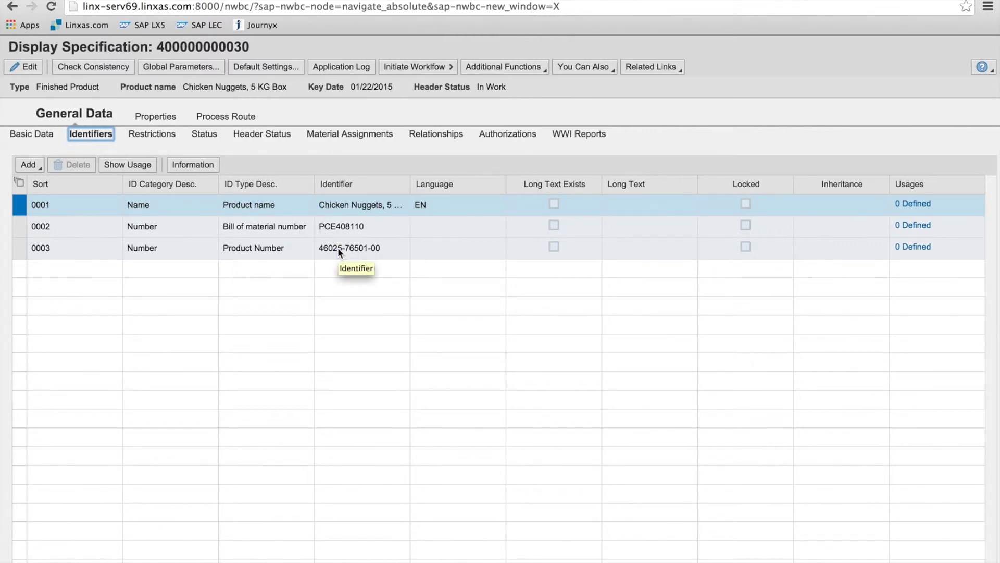
left_click(330, 137)
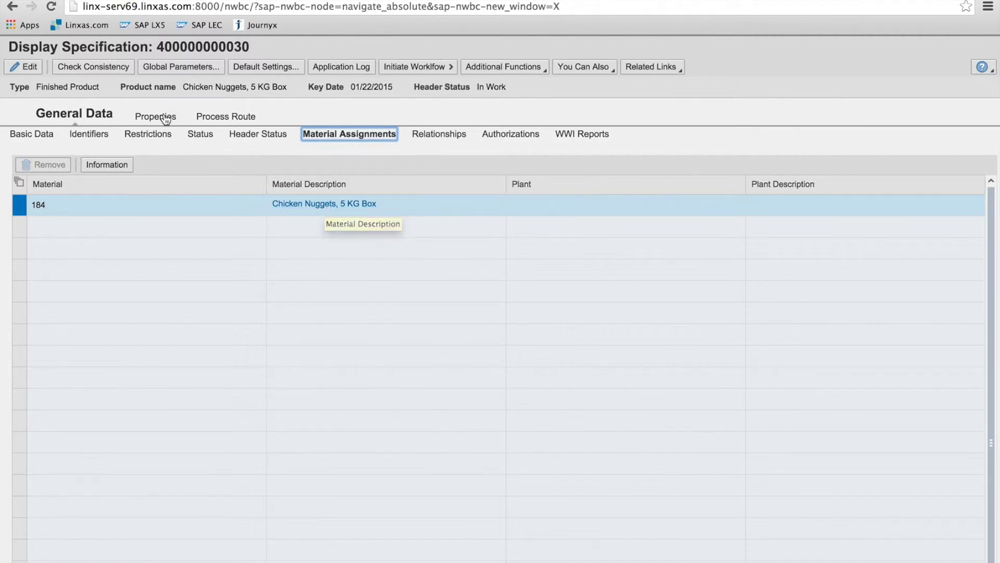
left_click(202, 121)
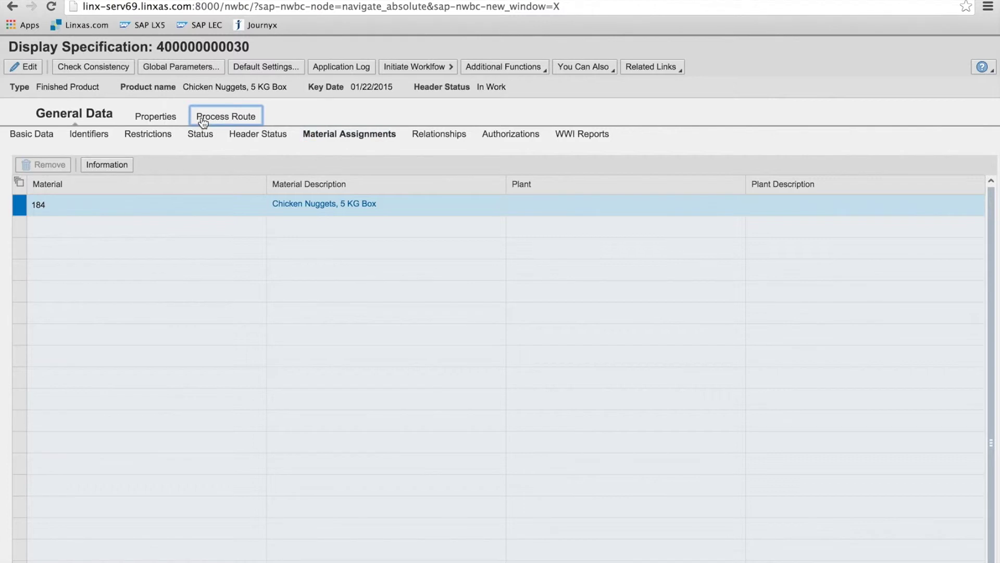
left_click(140, 122)
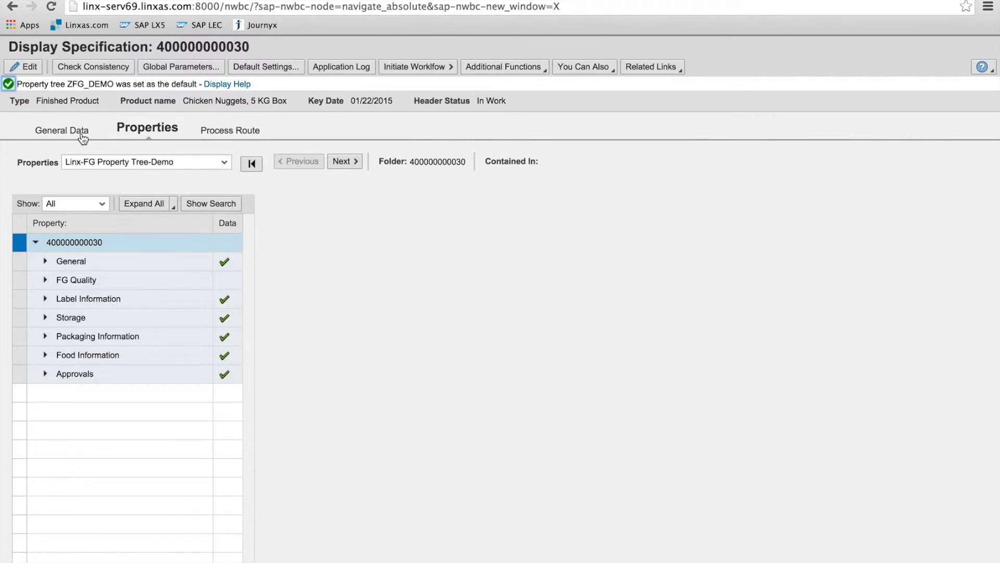
- Show the General Information property values in the General folder
left_click(175, 262)
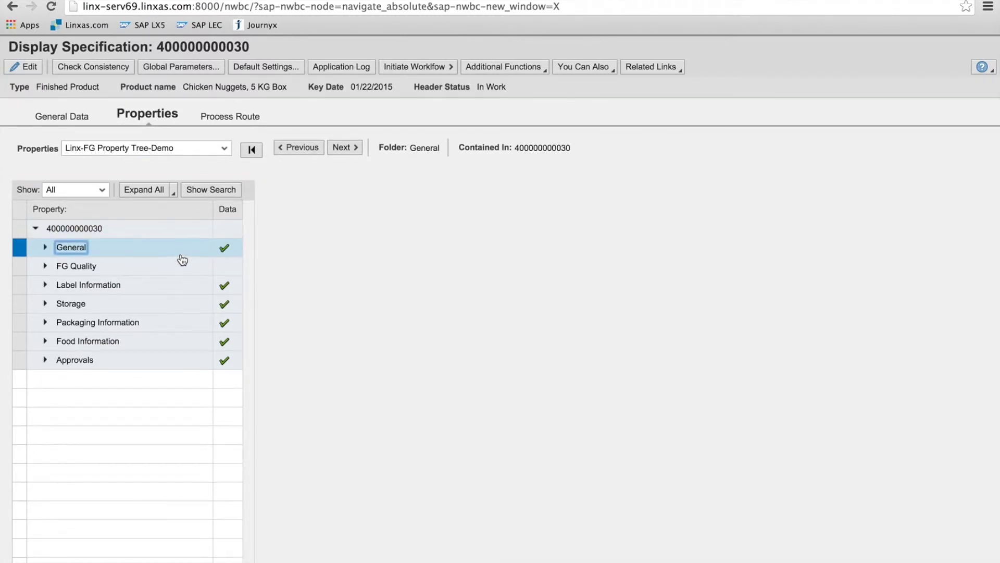
left_click(47, 248)
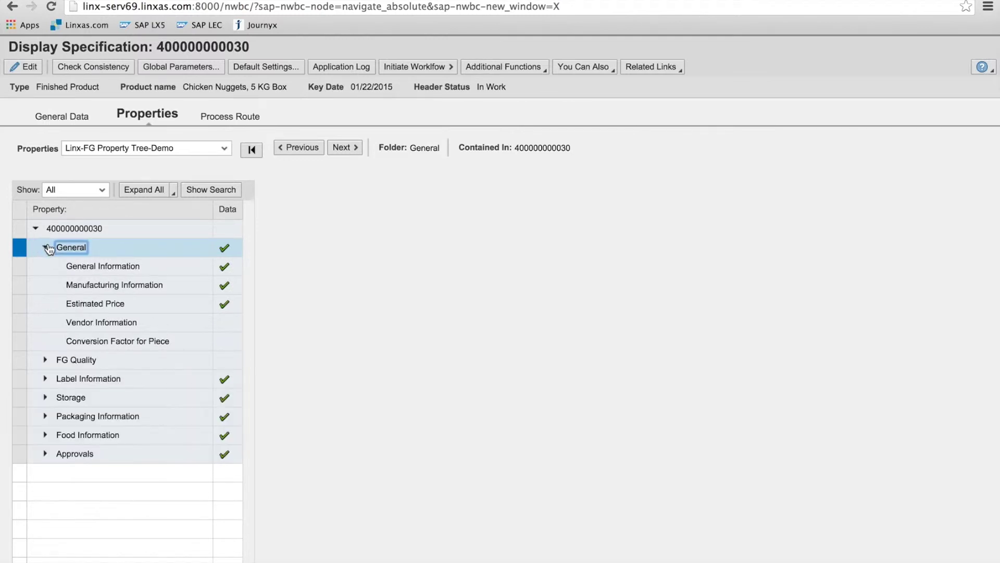
left_click(72, 266)
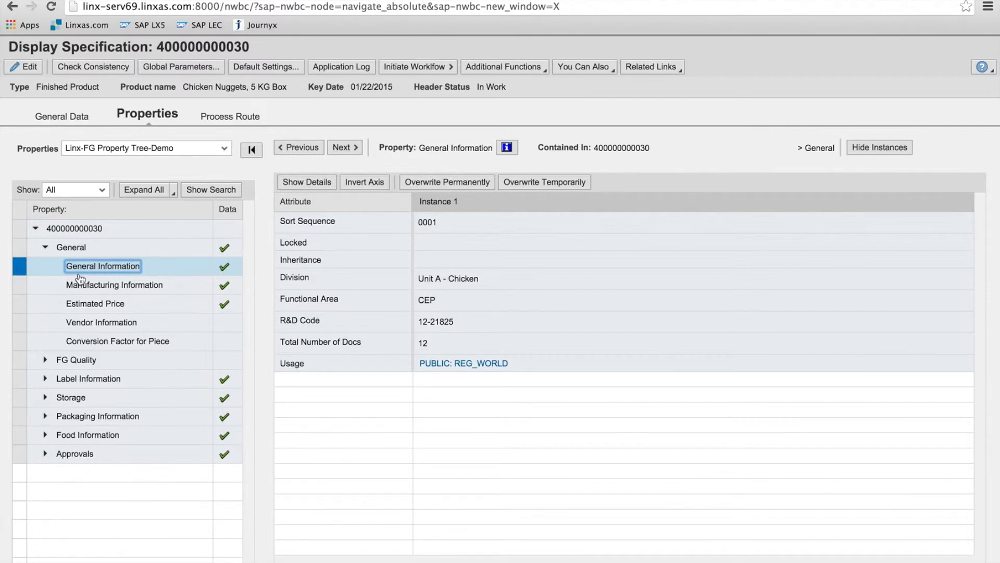
left_click(45, 247)
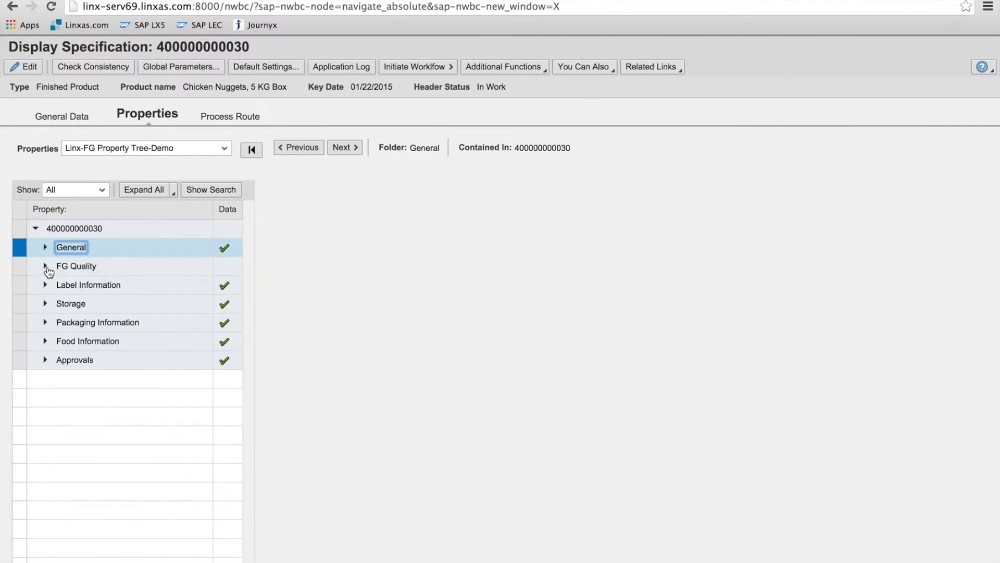
- Check the FG Quality folder and show the Claims values under Label Information
left_click(45, 266)
left_click(46, 266)
left_click(46, 284)
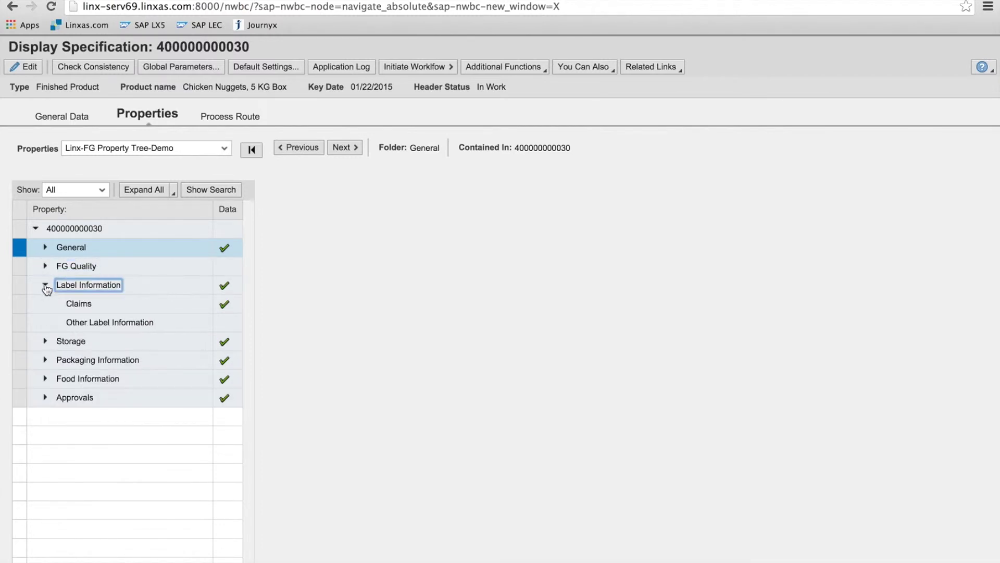
left_click(79, 306)
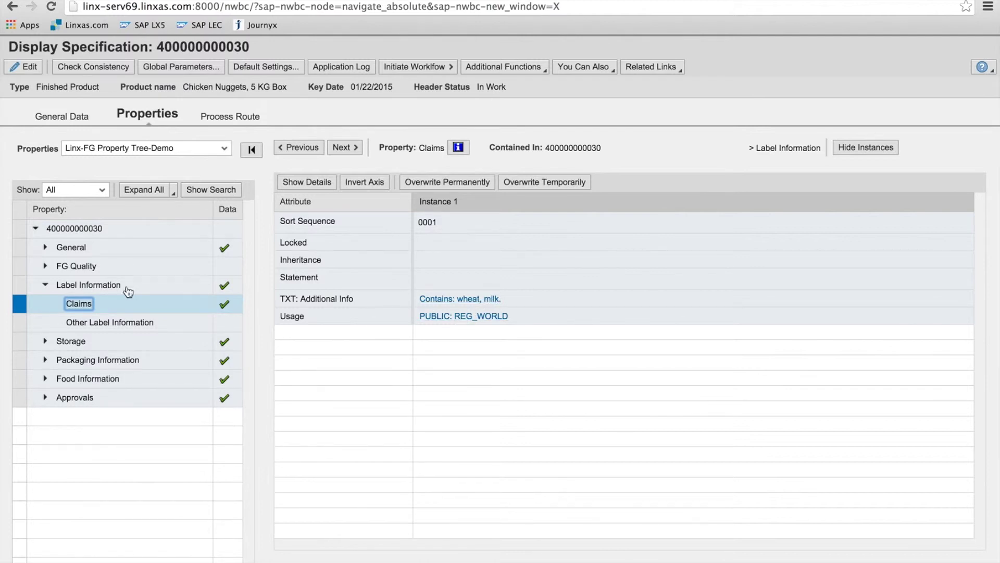
left_click(46, 285)
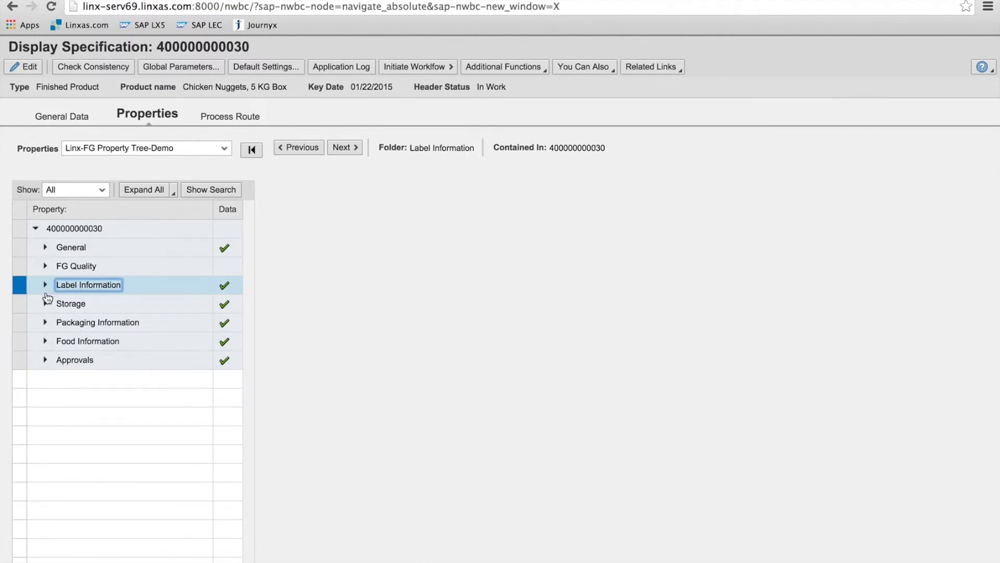
- Show Storage Information: Refrigerator at 45 °F or below for 4 days, Freezer at 1 °F
left_click(46, 304)
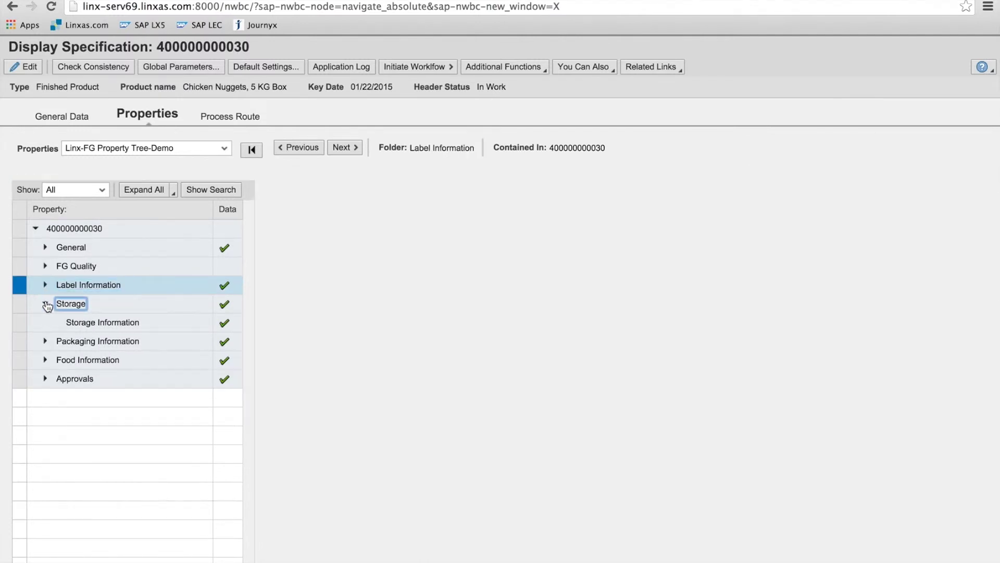
left_click(90, 324)
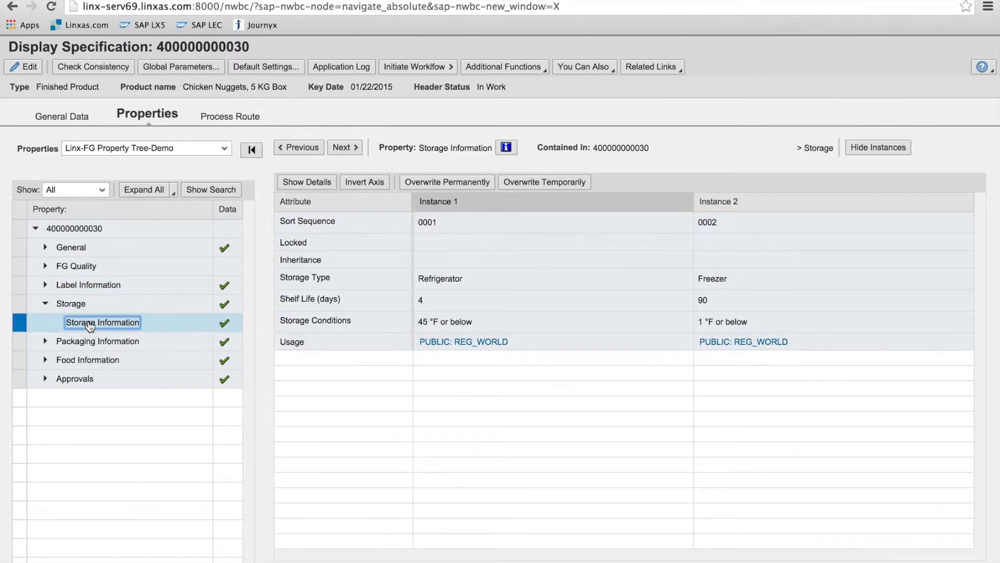
left_click(46, 307)
- Review Pallet Data, inverting its table axis and back, then the Special Packaging Instructions note
left_click(45, 323)
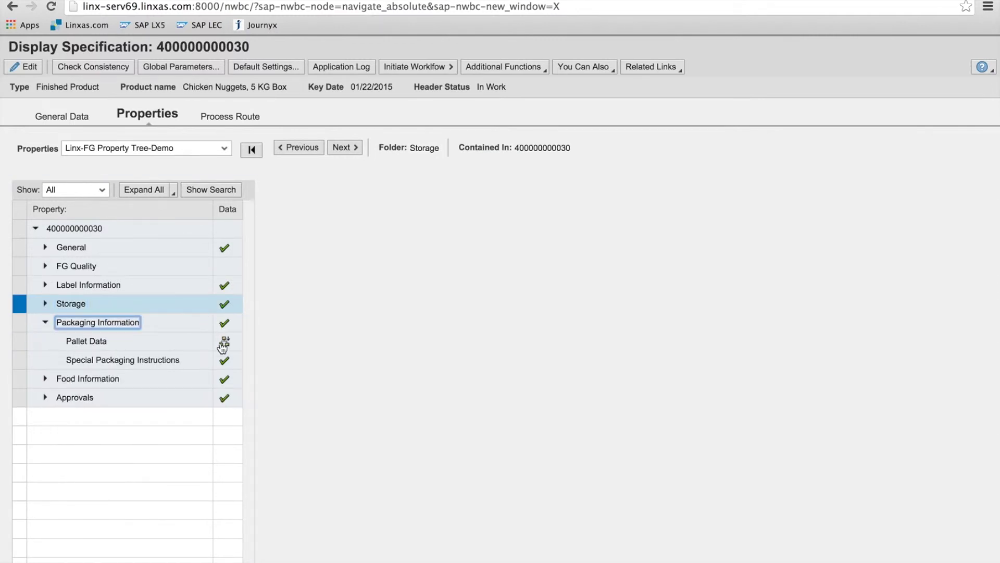
left_click(200, 347)
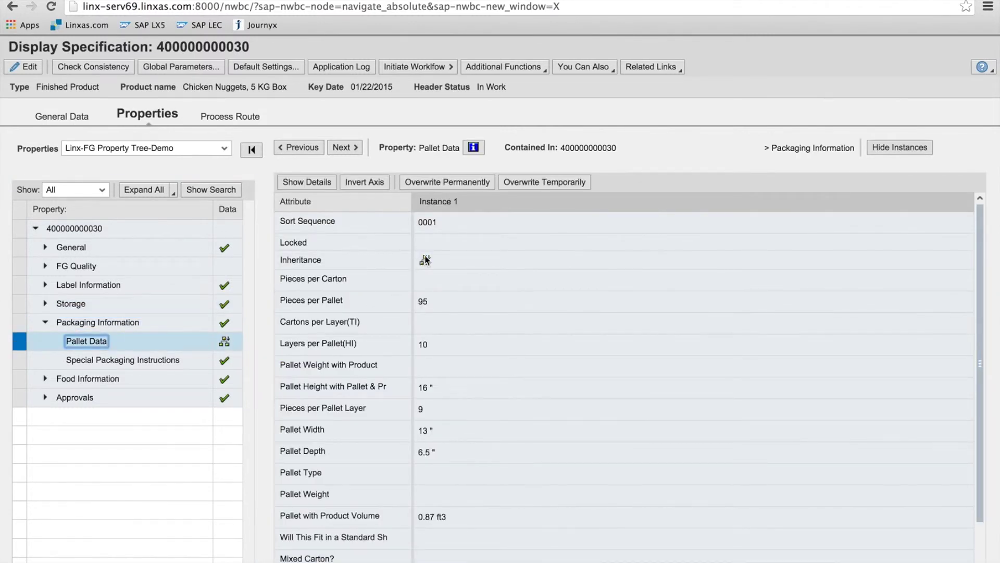
scroll(448, 259, "down", 3)
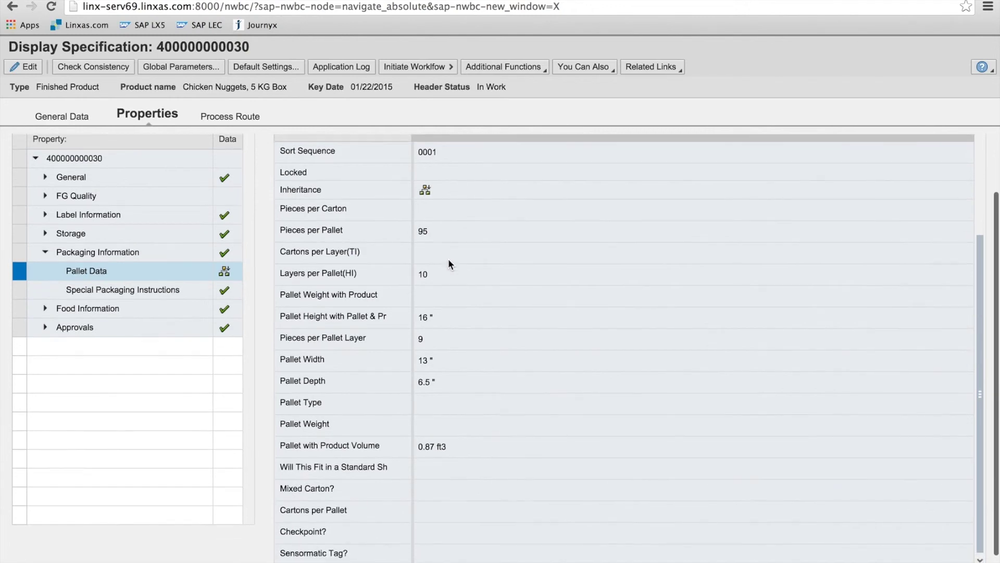
scroll(448, 259, "down", 3)
scroll(448, 259, "up", 2)
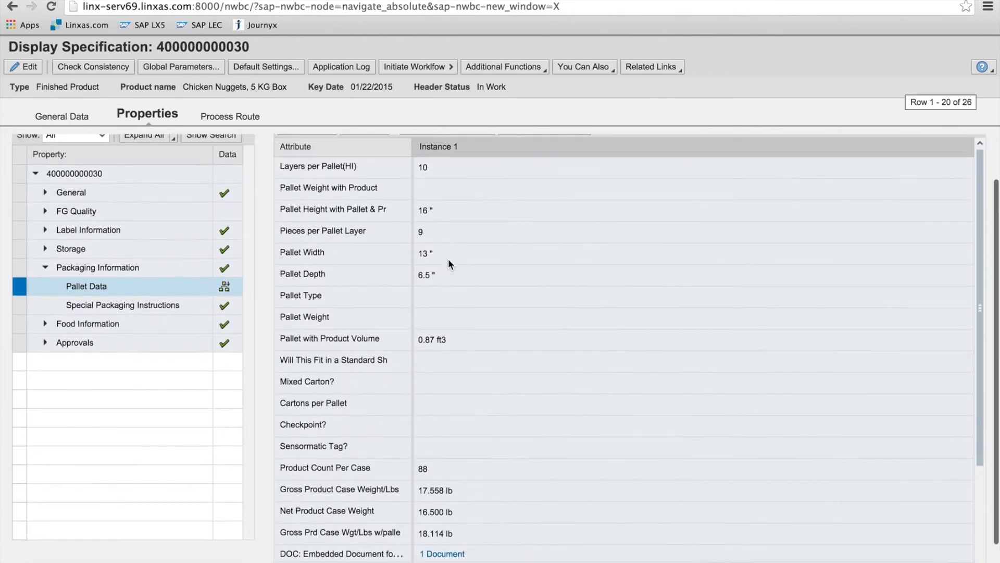
scroll(449, 262, "up", 3)
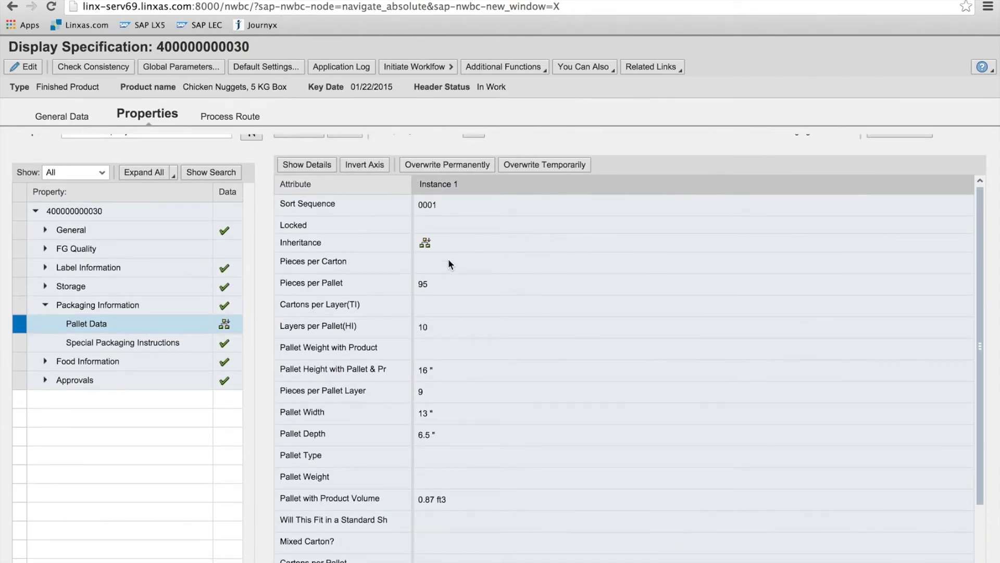
left_click(362, 167)
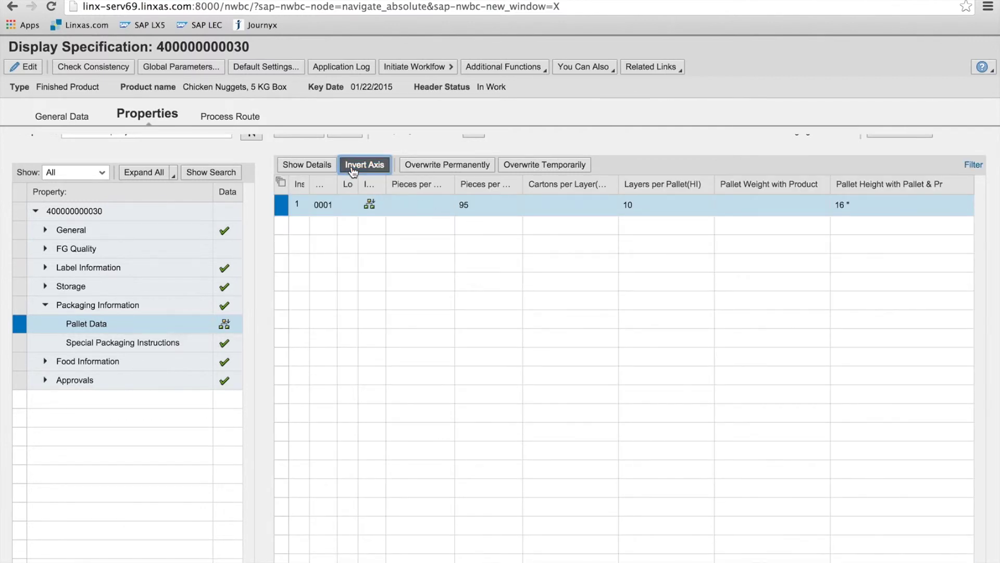
left_click(352, 171)
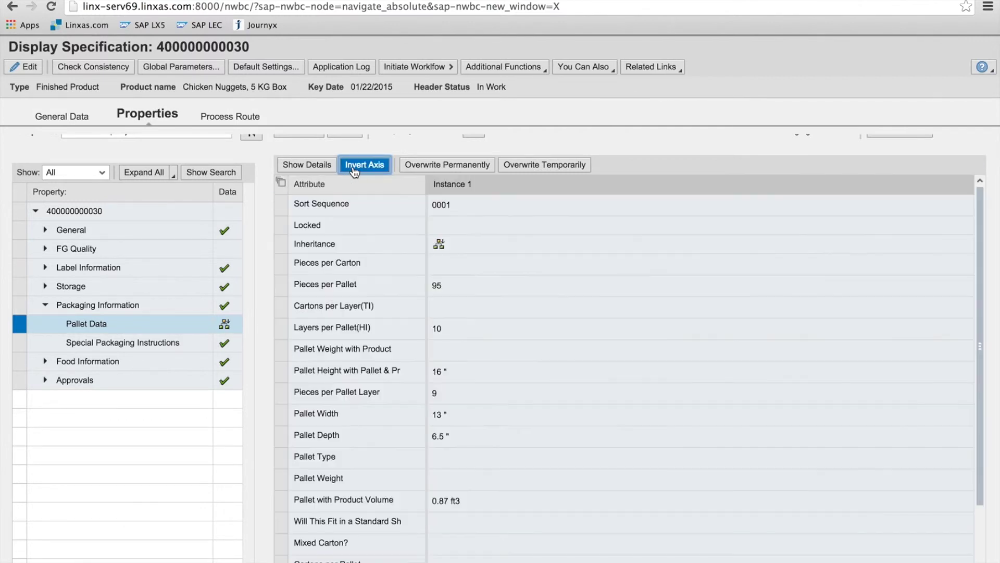
left_click(187, 344)
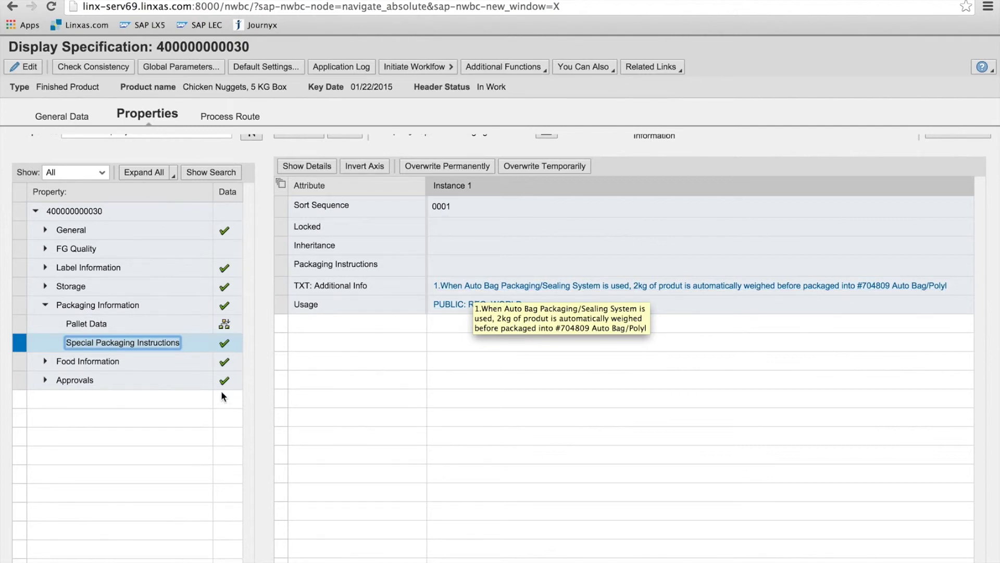
left_click(53, 363)
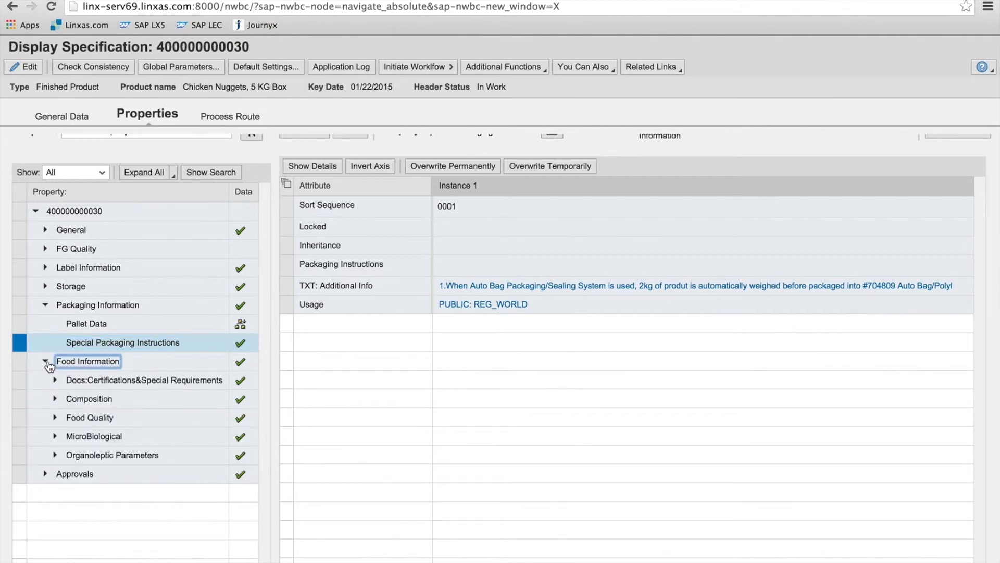
- Browse Standard Composition, Ingredient List, Nutrient Composition and Diet Suitability, then return to Pallet Data
left_click(55, 399)
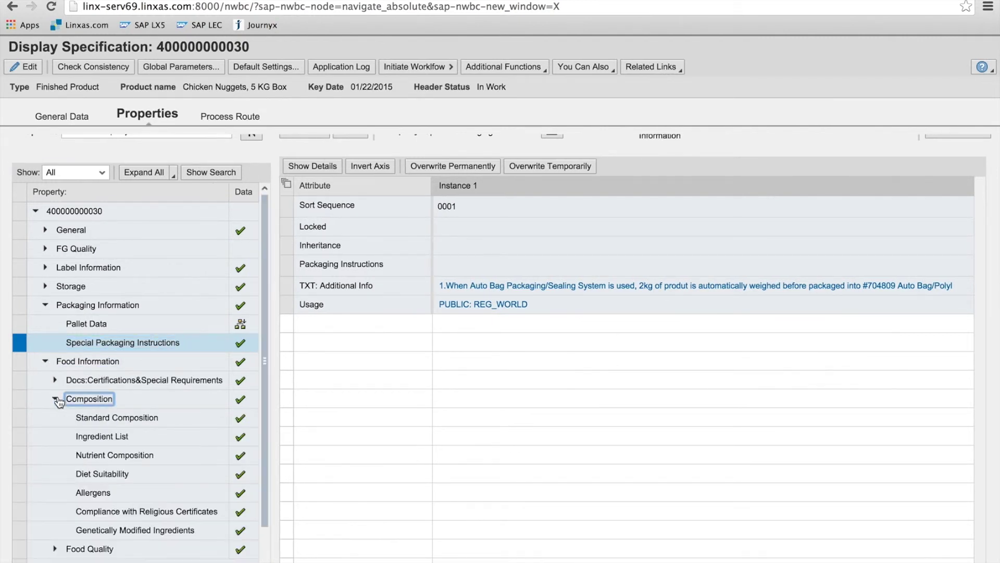
left_click(90, 421)
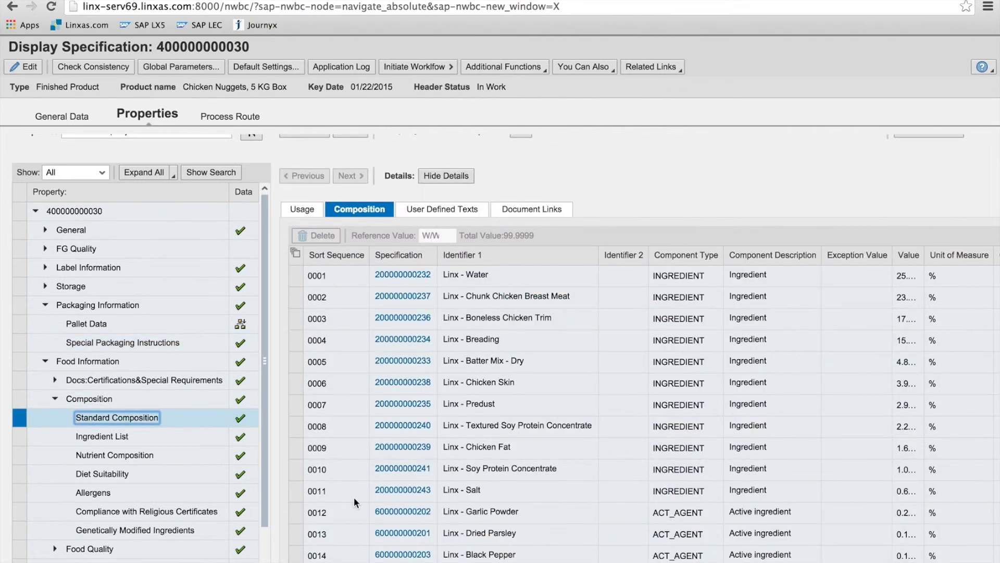
left_click(144, 441)
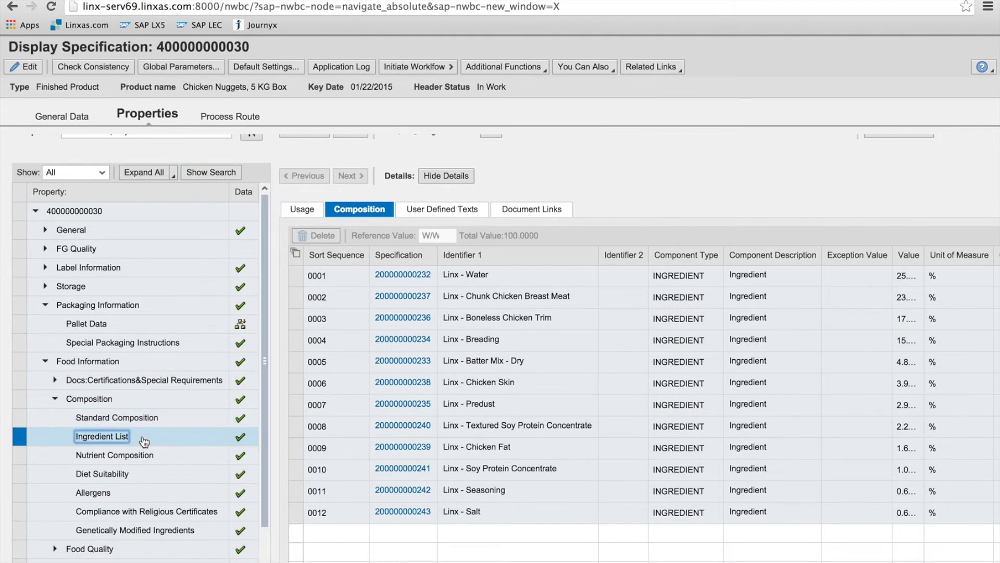
left_click(119, 457)
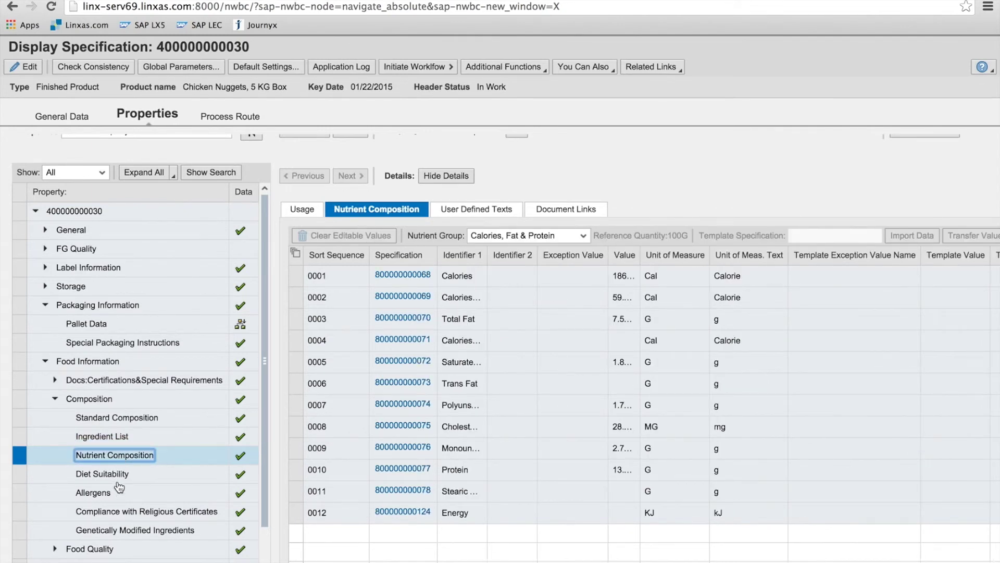
left_click(102, 473)
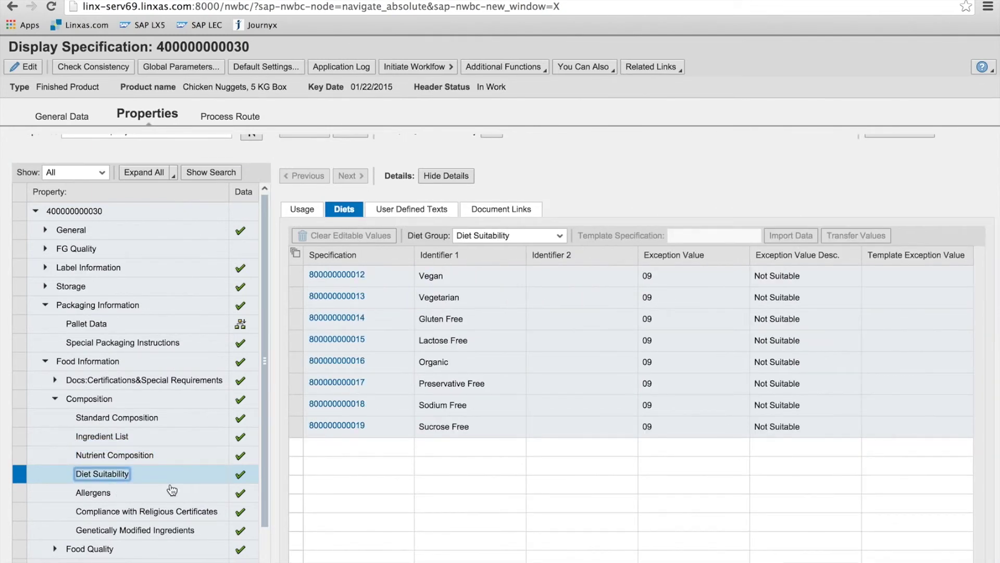
left_click(79, 324)
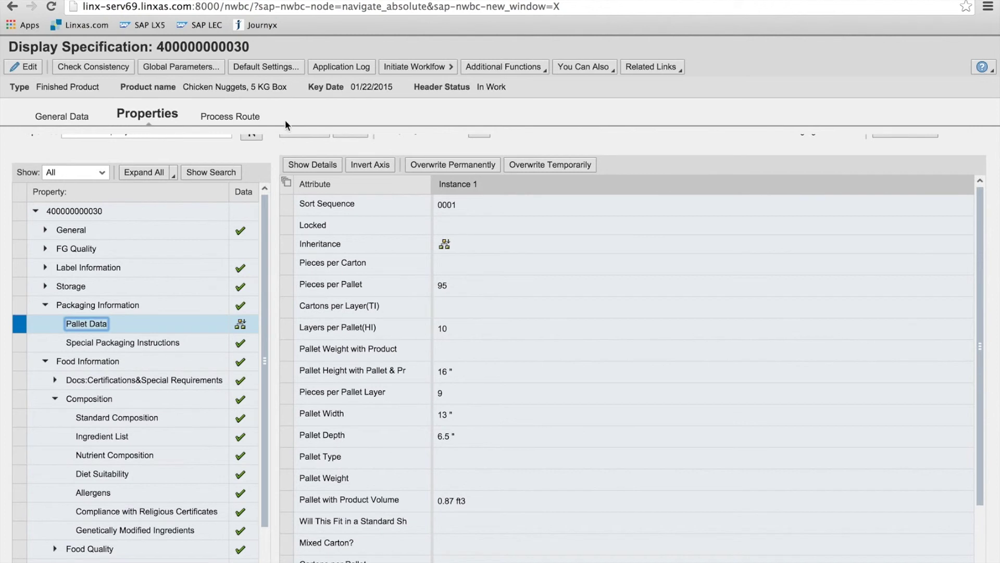
left_click(482, 73)
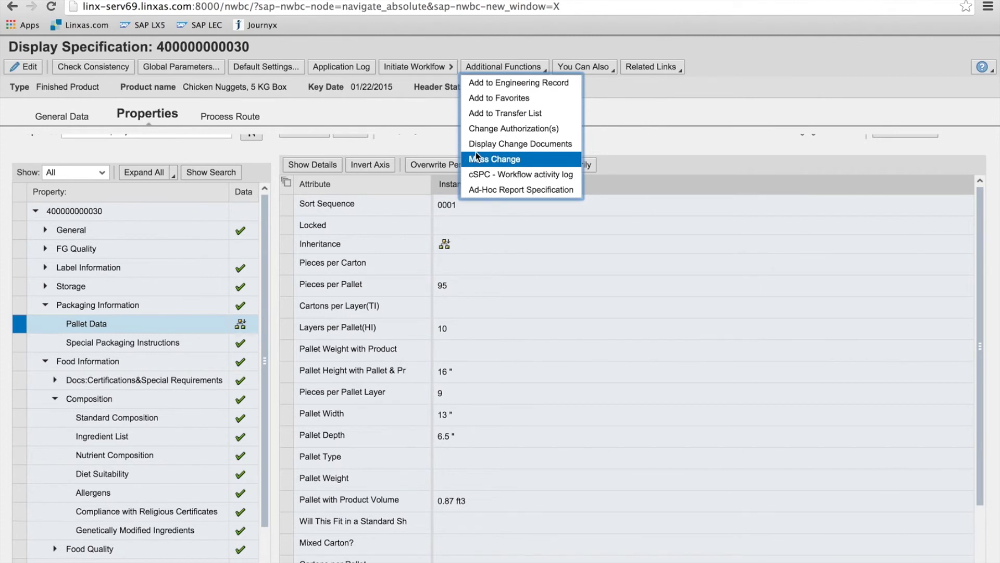
- Generate an ad-hoc report with generation variant ZFG_DEMO, language EN, key date 01/22/2015
left_click(478, 189)
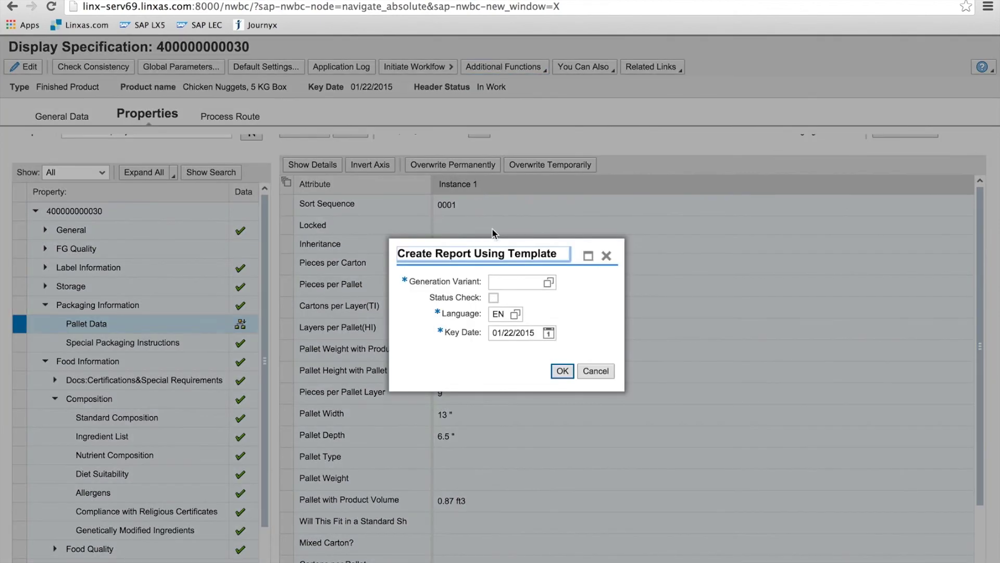
left_click(549, 282)
left_click(261, 339)
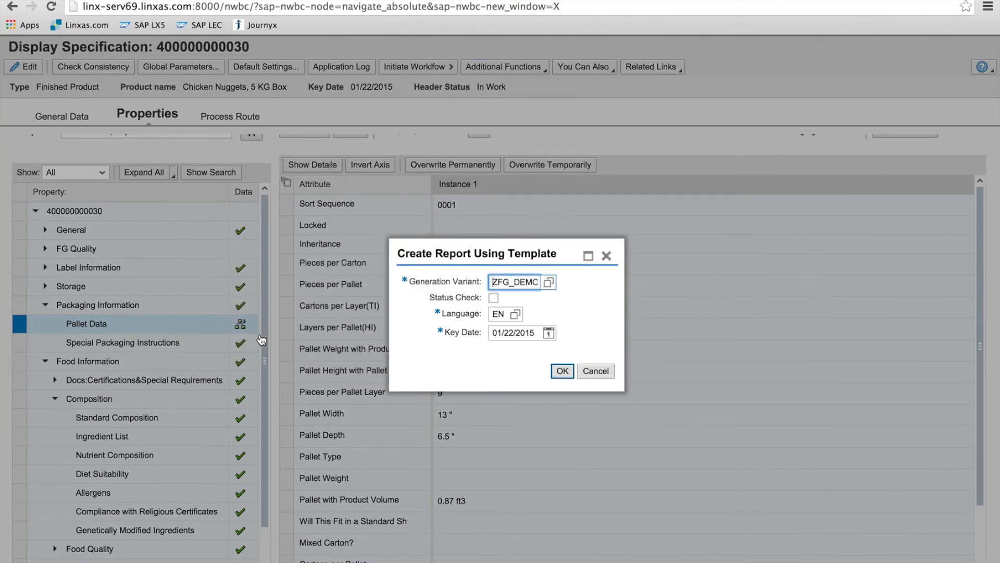
left_click(563, 371)
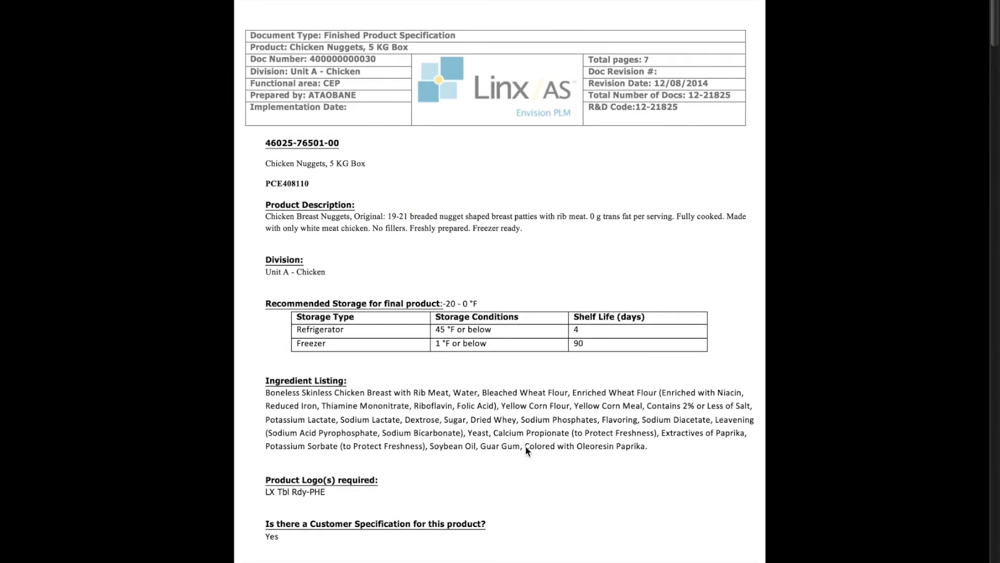
- Scroll the Chicken Nuggets, 5 KG Box report from page 1 to Packing Requirements on page 5
scroll(525, 445, "down", 10)
scroll(525, 445, "down", 12)
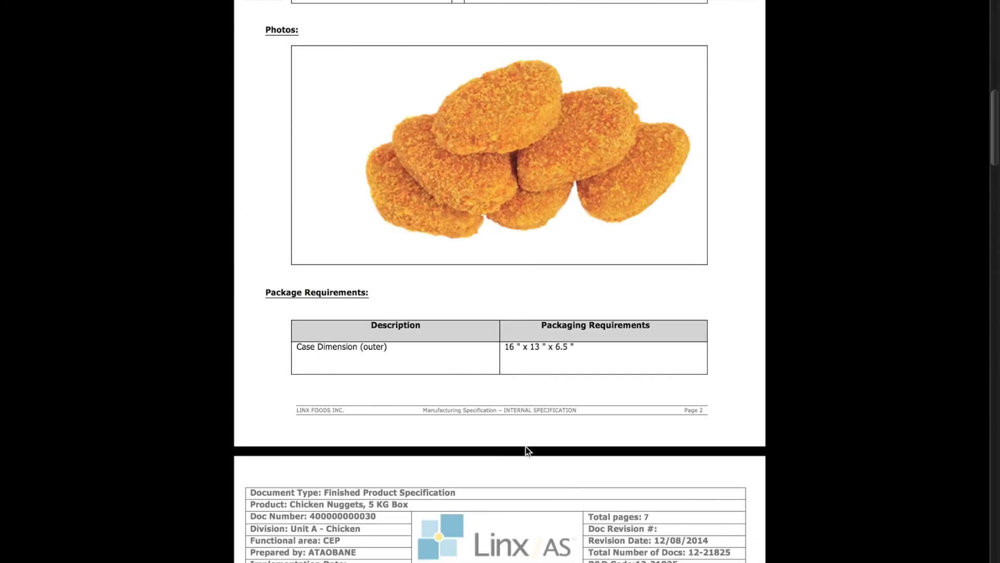
scroll(526, 446, "down", 12)
scroll(525, 451, "down", 1)
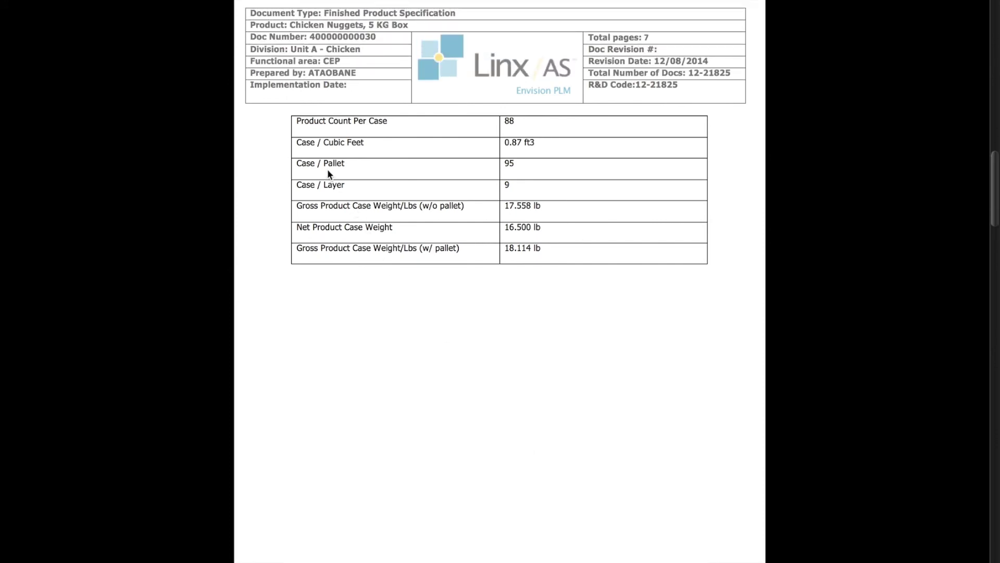
left_click(299, 125)
scroll(546, 265, "down", 5)
scroll(546, 265, "down", 9)
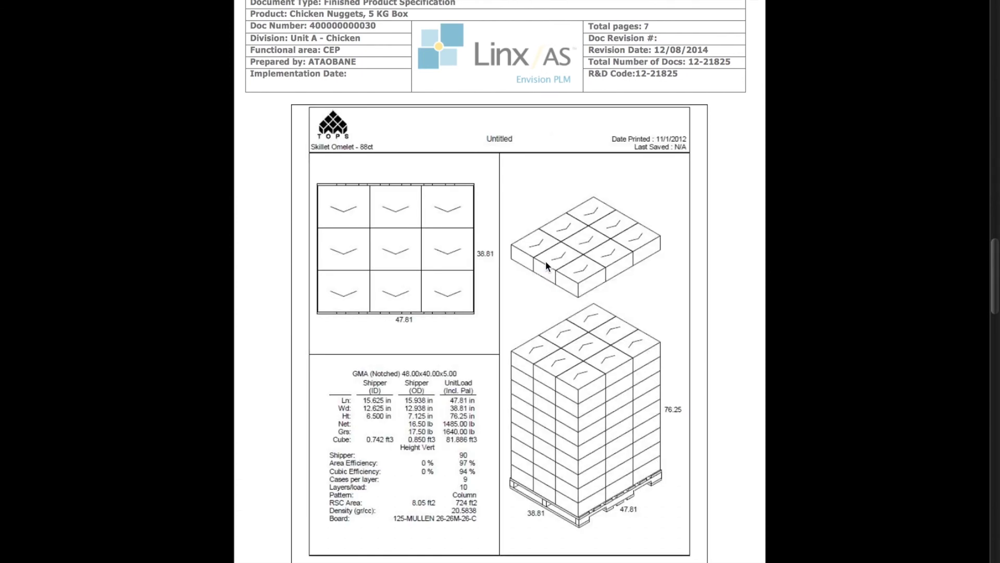
scroll(539, 396, "down", 13)
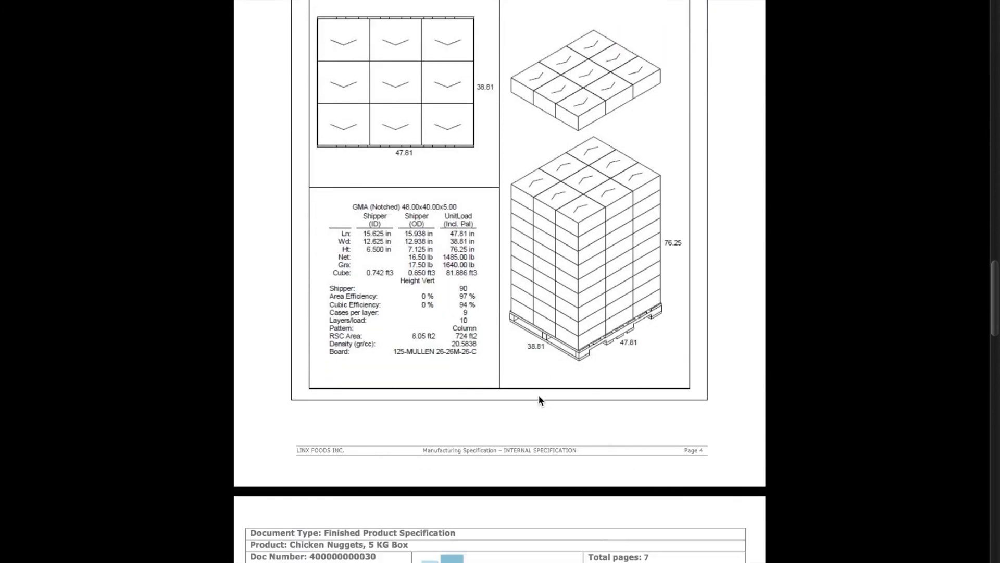
scroll(539, 397, "down", 4)
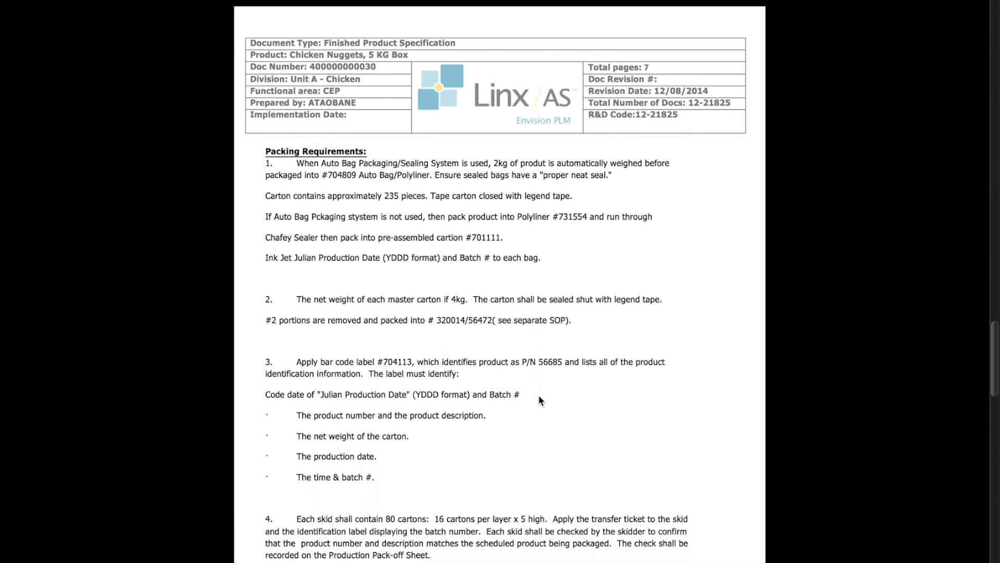